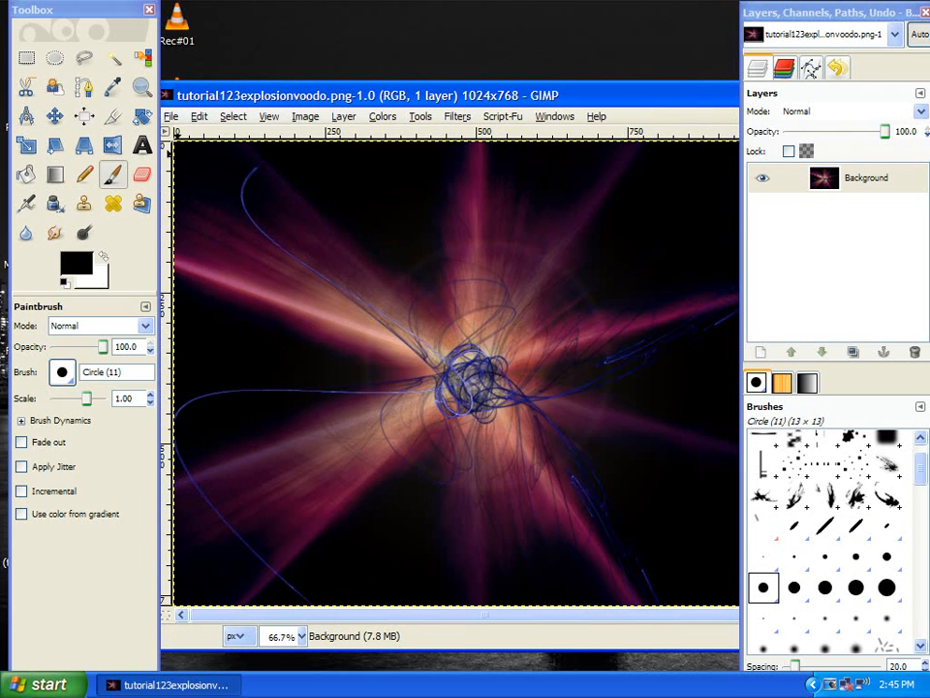
# Step: Create a new blank 1024 × 768 pixel image and close the existing explosion image
pyautogui.click(170, 117)
pyautogui.click(197, 135)
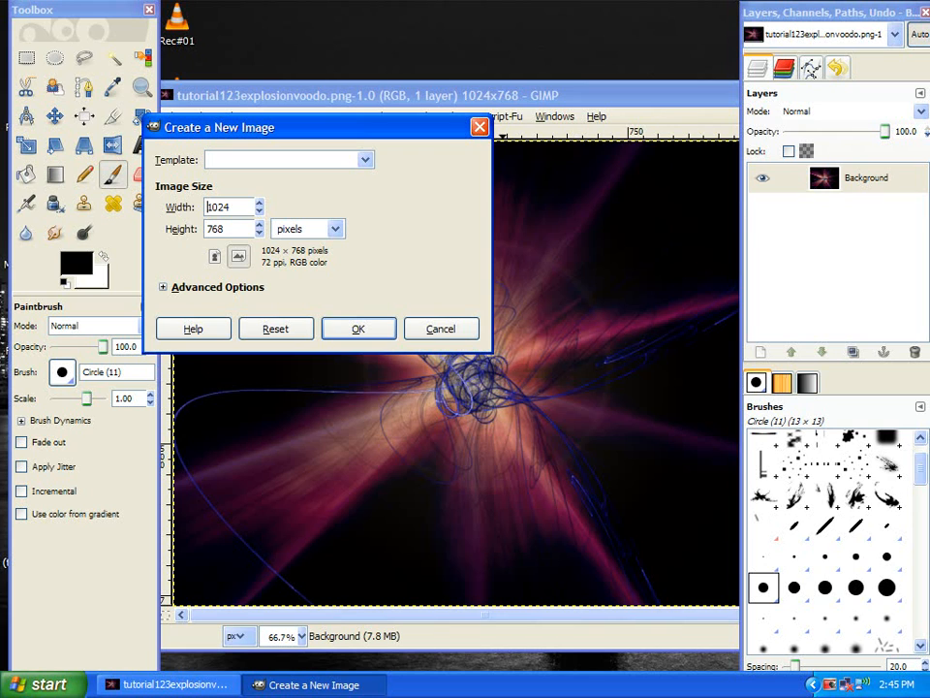
pyautogui.press('Return')
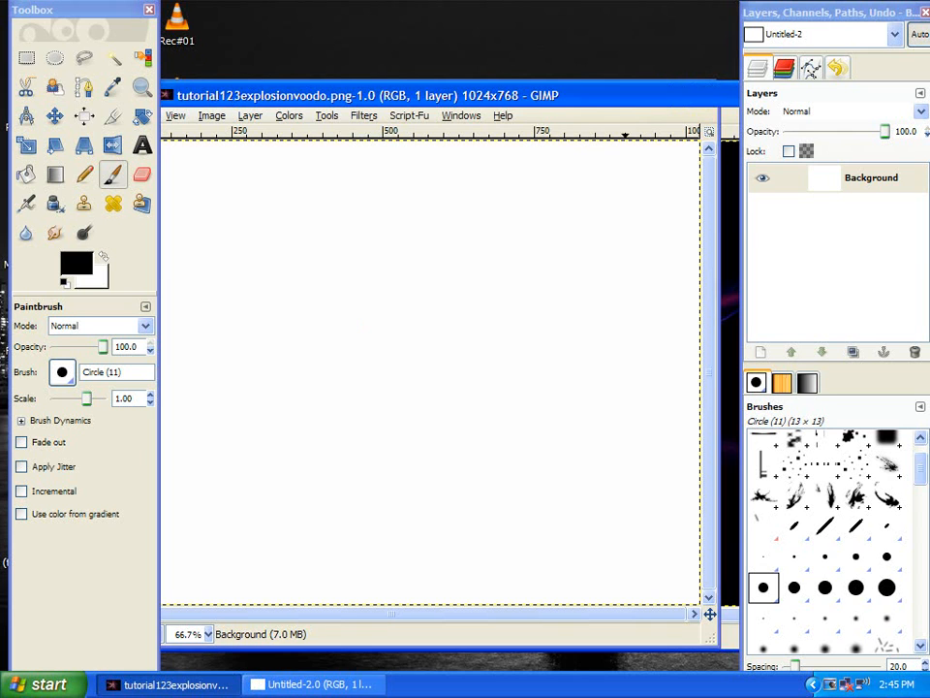
pyautogui.moveTo(730, 95); pyautogui.dragTo(653, 90)
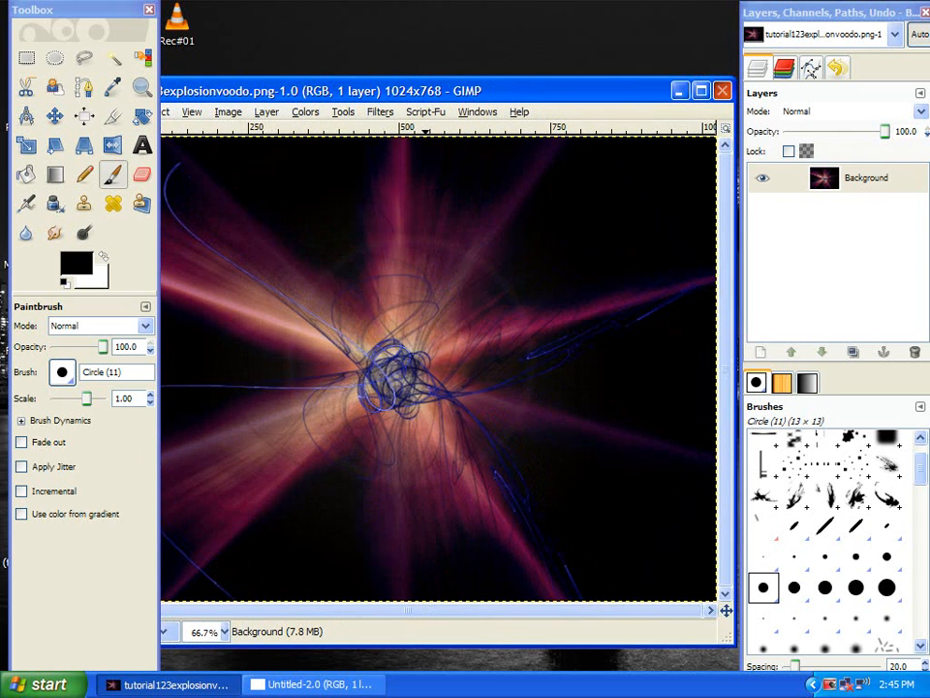
pyautogui.hotkey('ctrl', 'w')
pyautogui.moveTo(417, 94); pyautogui.dragTo(462, 87)
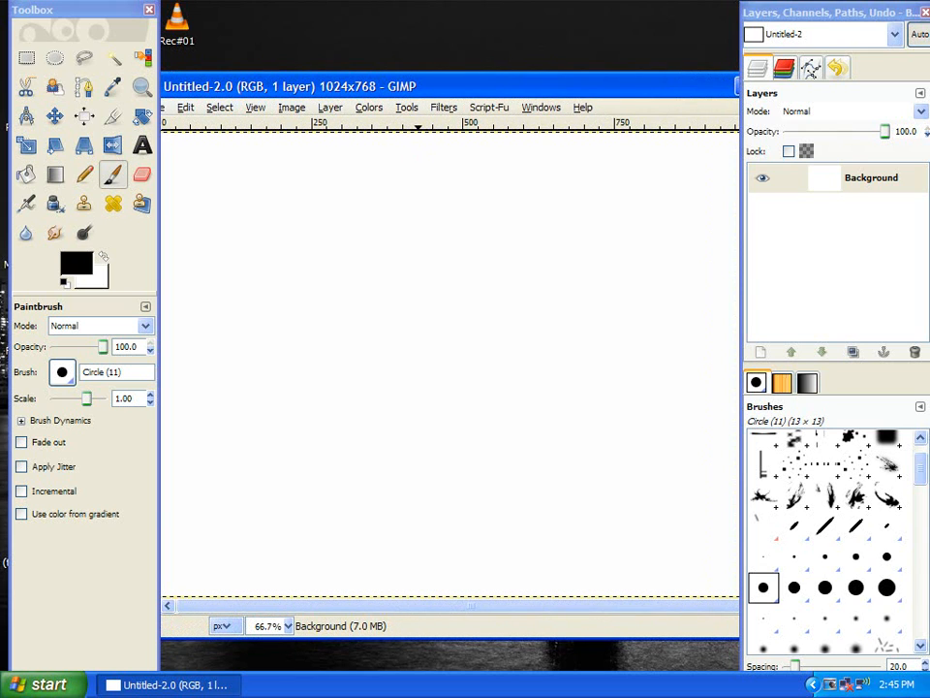
# Step: Render the Snow_Crystal preset from Fractal Explorer onto the blank background layer
pyautogui.click(444, 107)
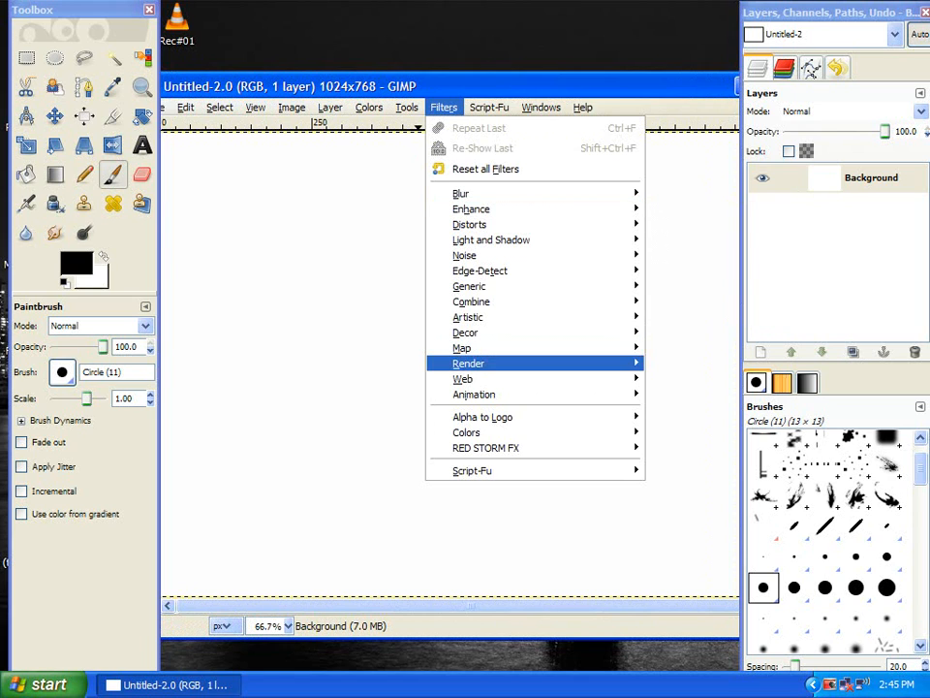
pyautogui.moveTo(503, 364)
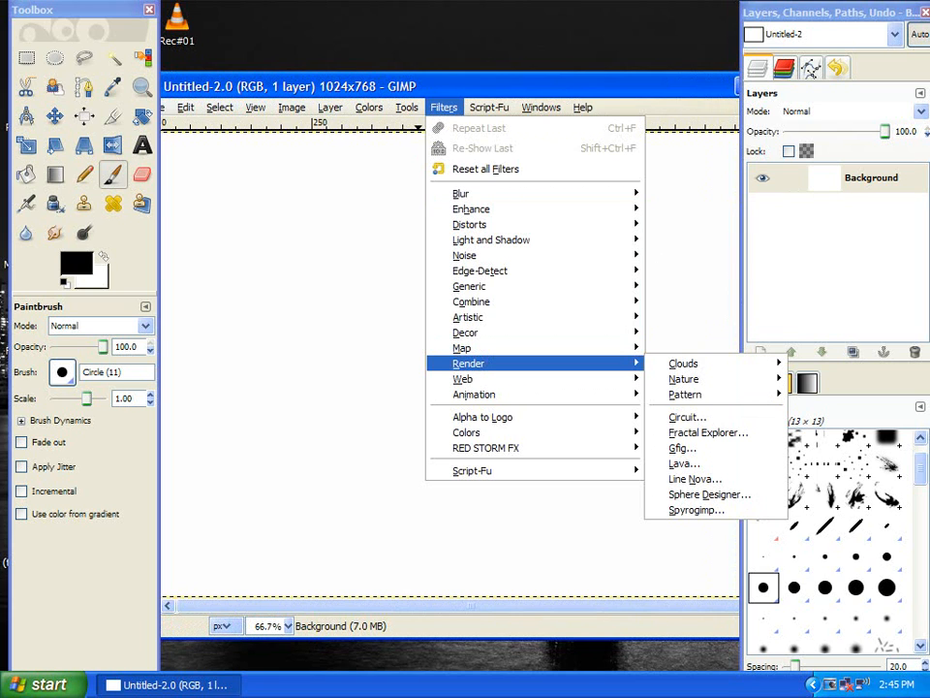
pyautogui.click(707, 432)
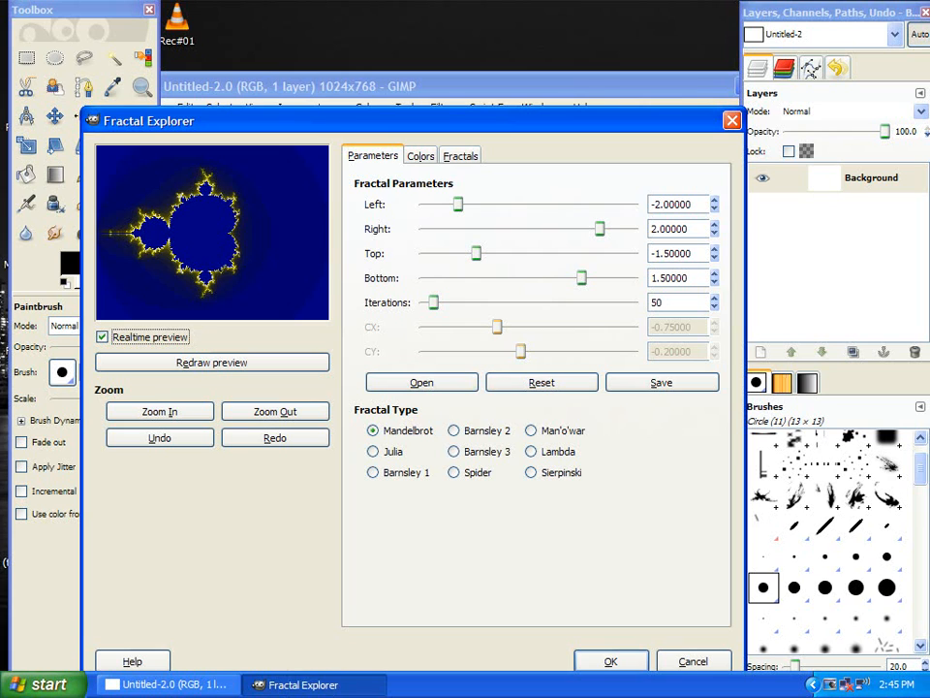
pyautogui.click(460, 156)
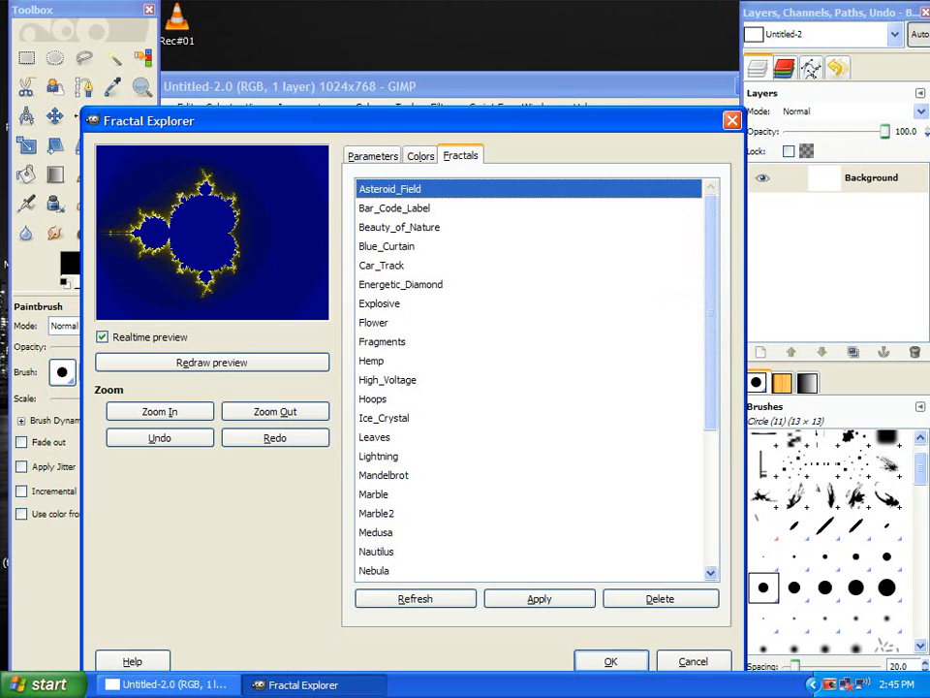
pyautogui.scroll(-1, 533, 377)
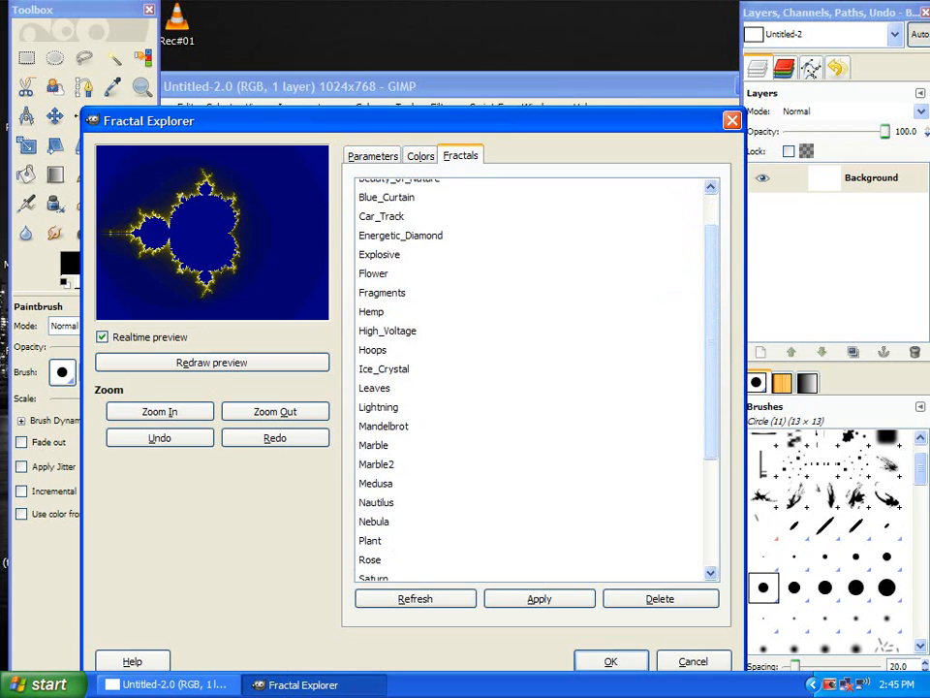
pyautogui.moveTo(712, 342); pyautogui.dragTo(712, 407)
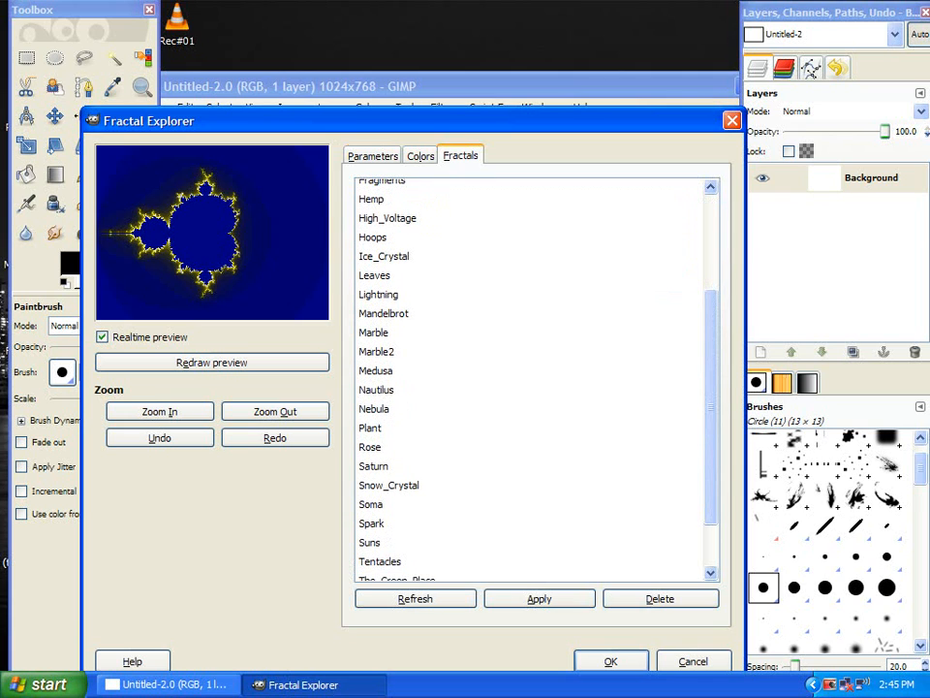
pyautogui.click(533, 485)
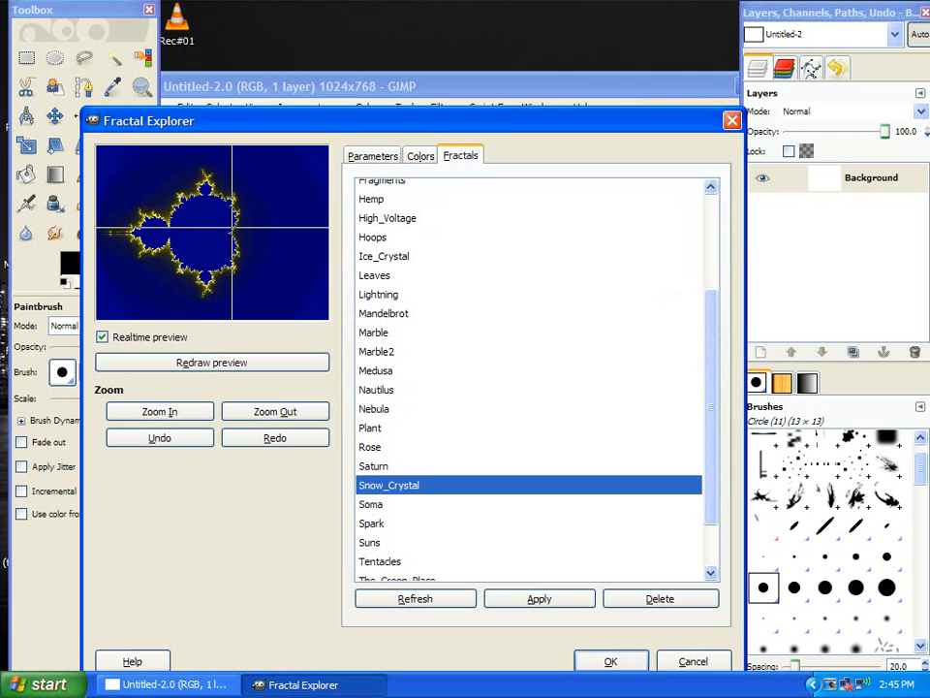
pyautogui.click(539, 598)
pyautogui.click(539, 598)
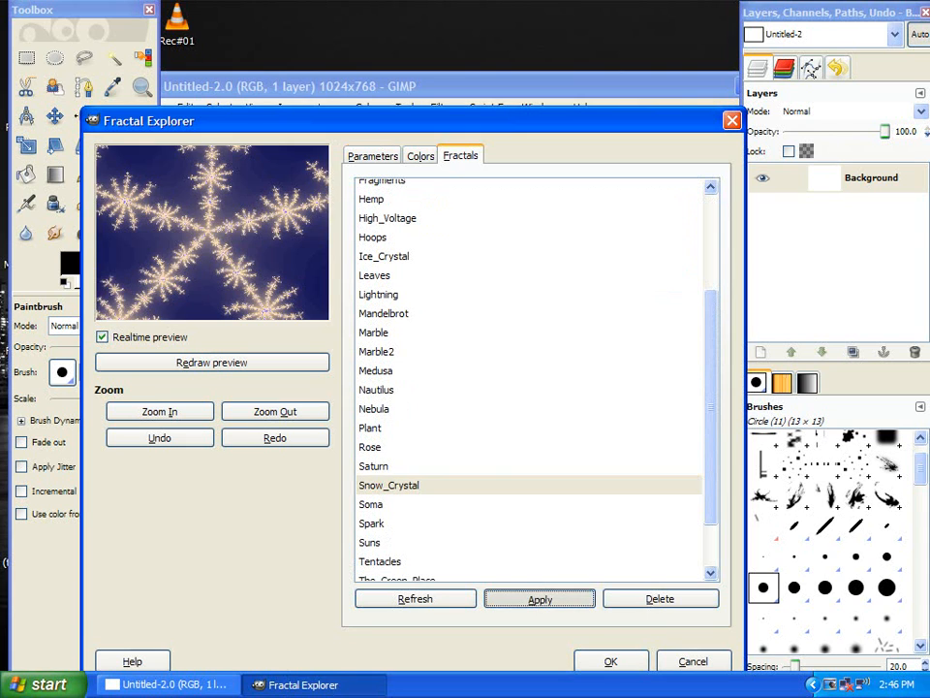
pyautogui.click(611, 661)
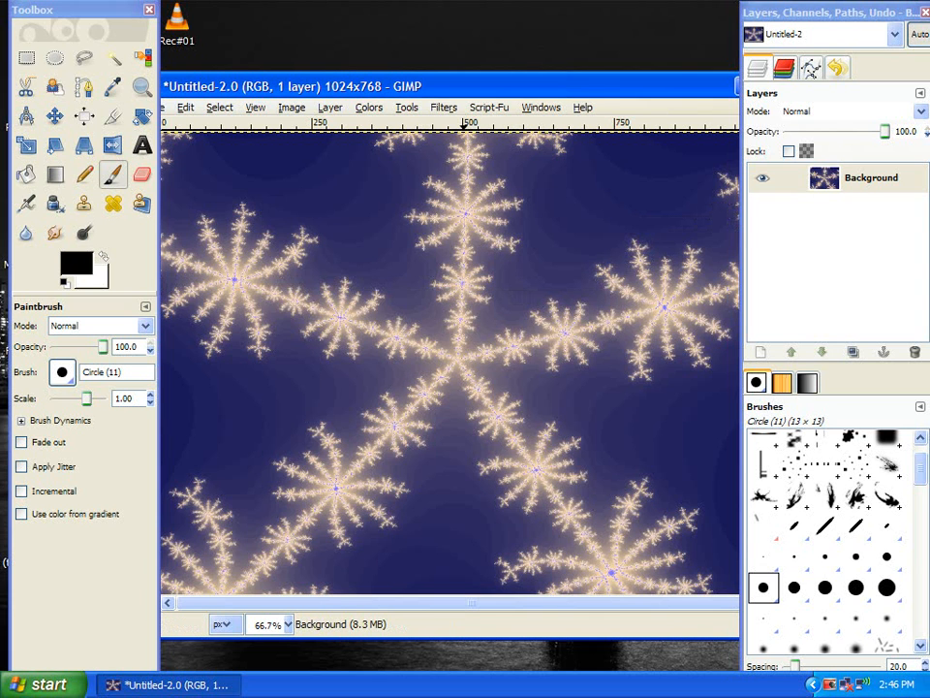
# Step: Apply a Zoom-type Motion Blur with a length of 256 to the snow crystal fractal
pyautogui.click(444, 107)
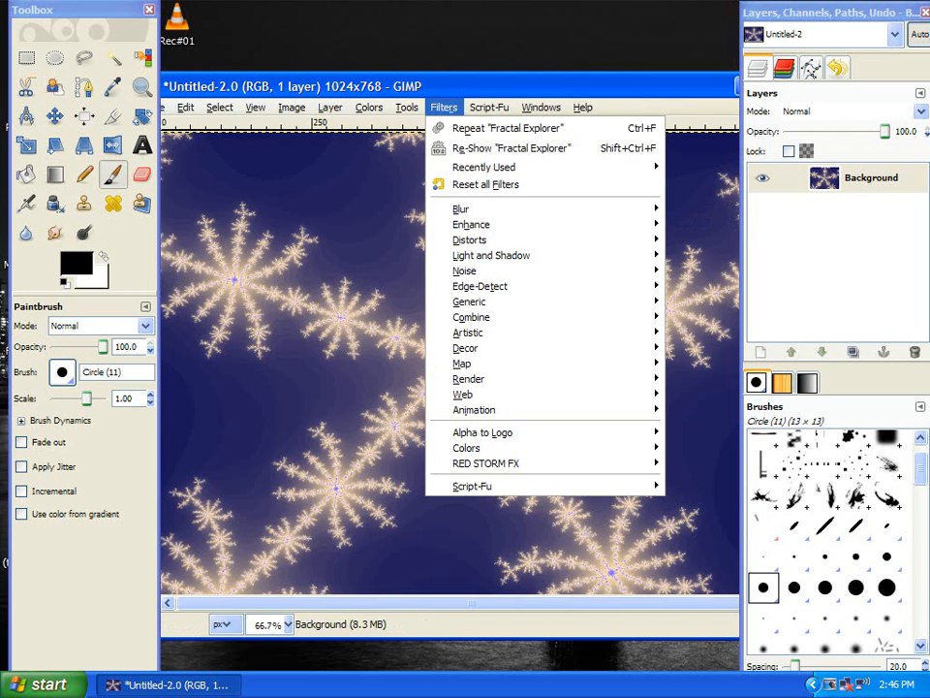
pyautogui.moveTo(504, 210)
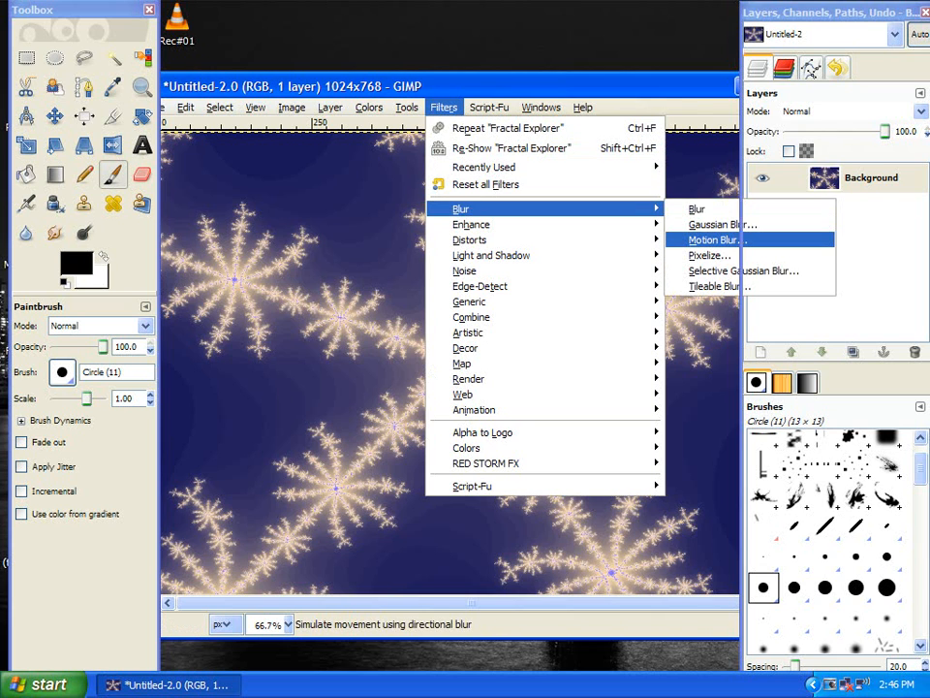
pyautogui.click(712, 237)
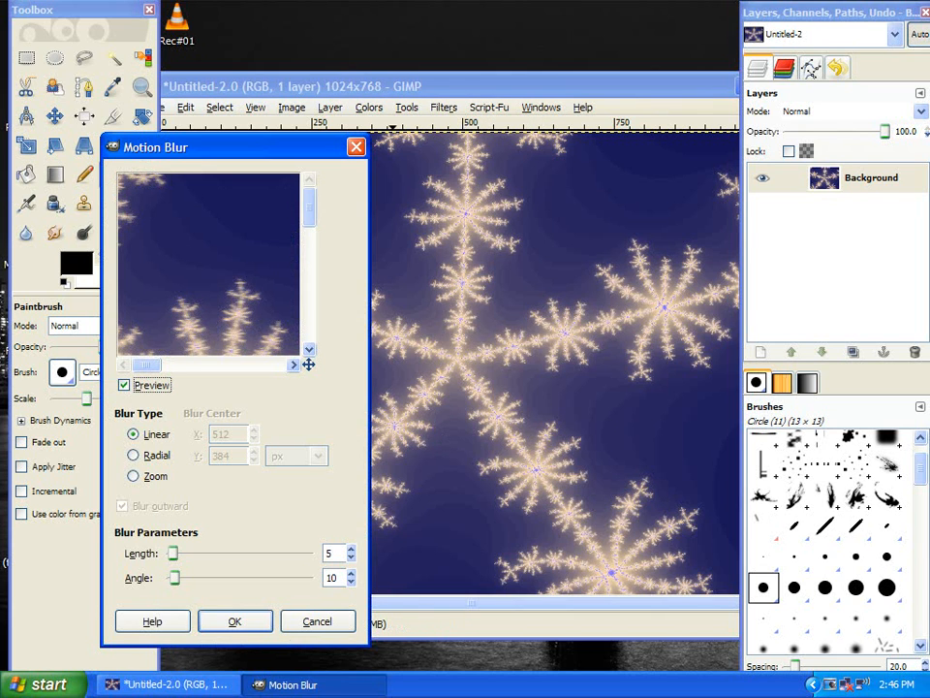
pyautogui.click(133, 476)
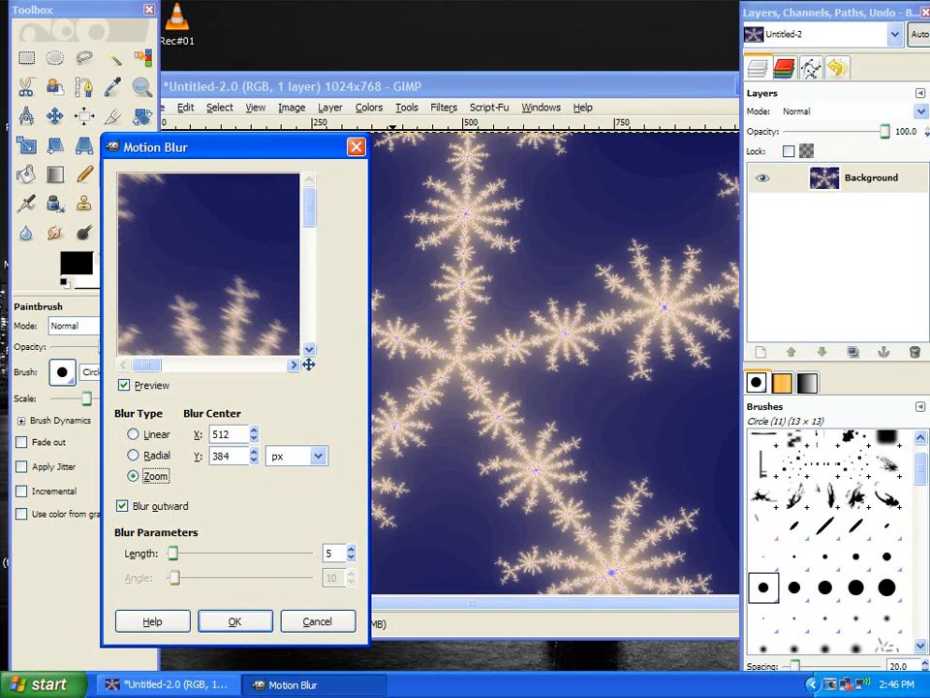
pyautogui.click(330, 552)
pyautogui.write('256')
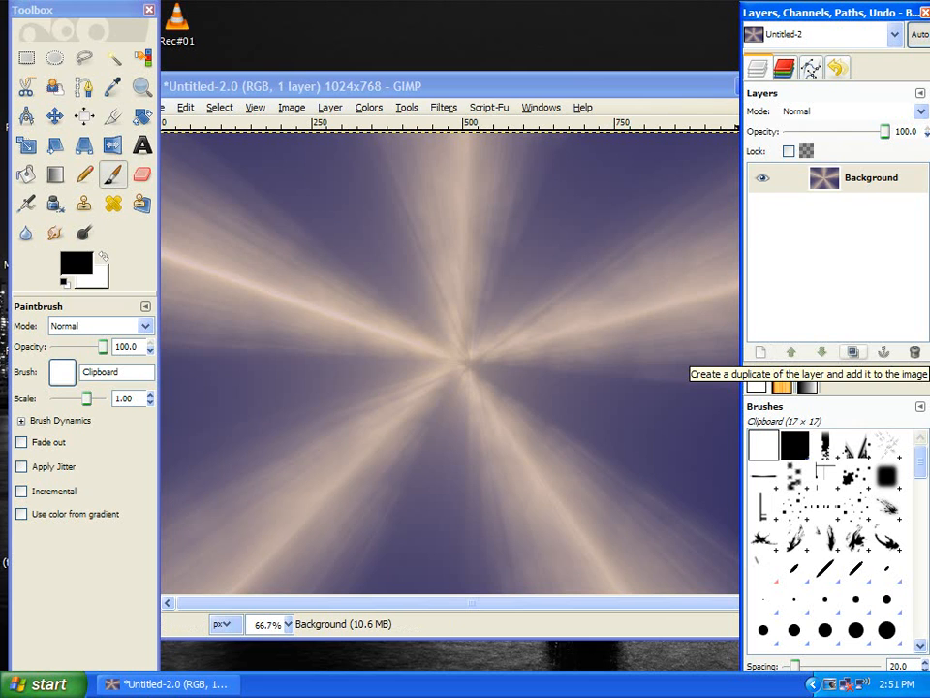
# Step: Duplicate the blurred background layer
pyautogui.click(540, 107)
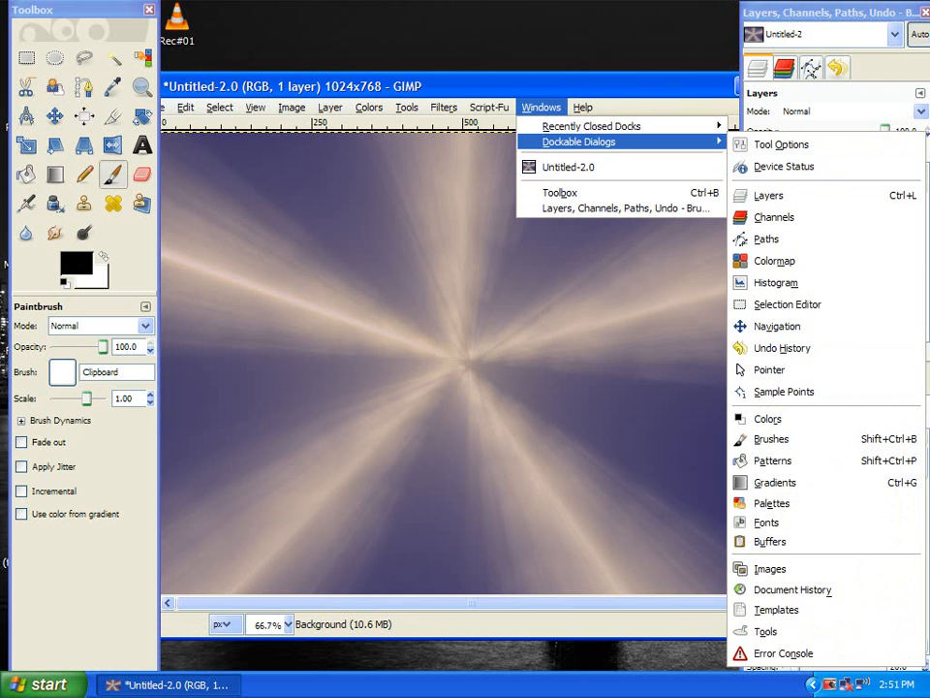
pyautogui.press('Escape')
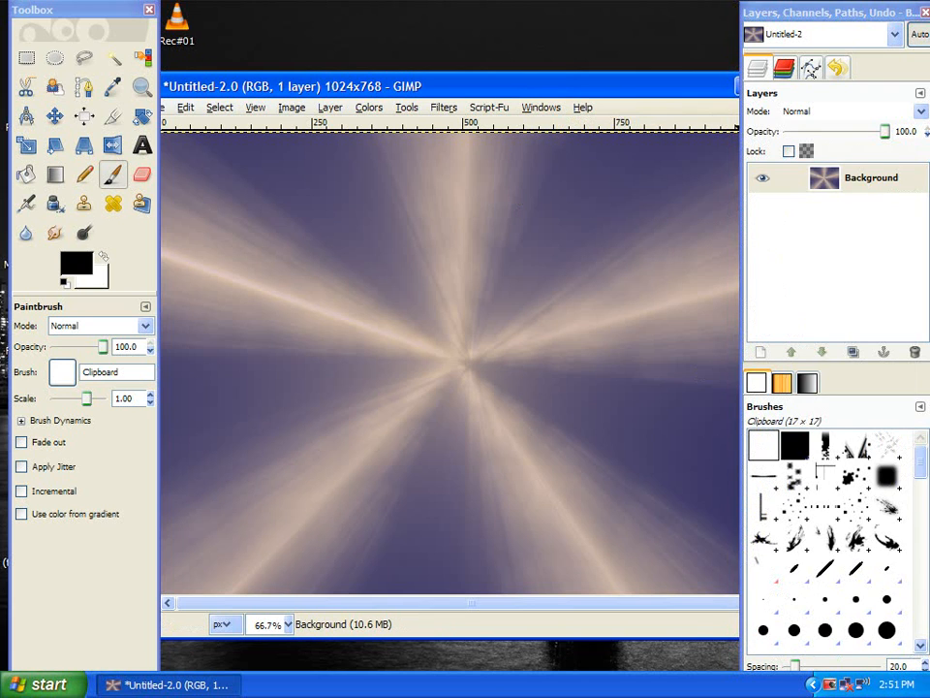
pyautogui.hotkey('shift', 'ctrl', 'd')
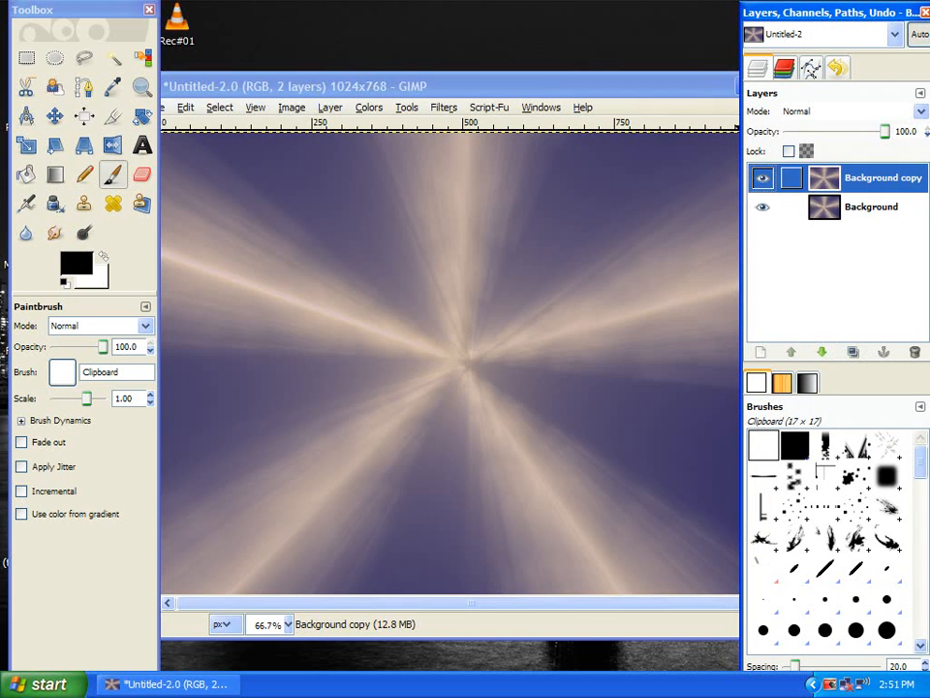
# Step: Flip the duplicated layer vertically and set its blend mode to Burn
pyautogui.hotkey('alt', 'l')
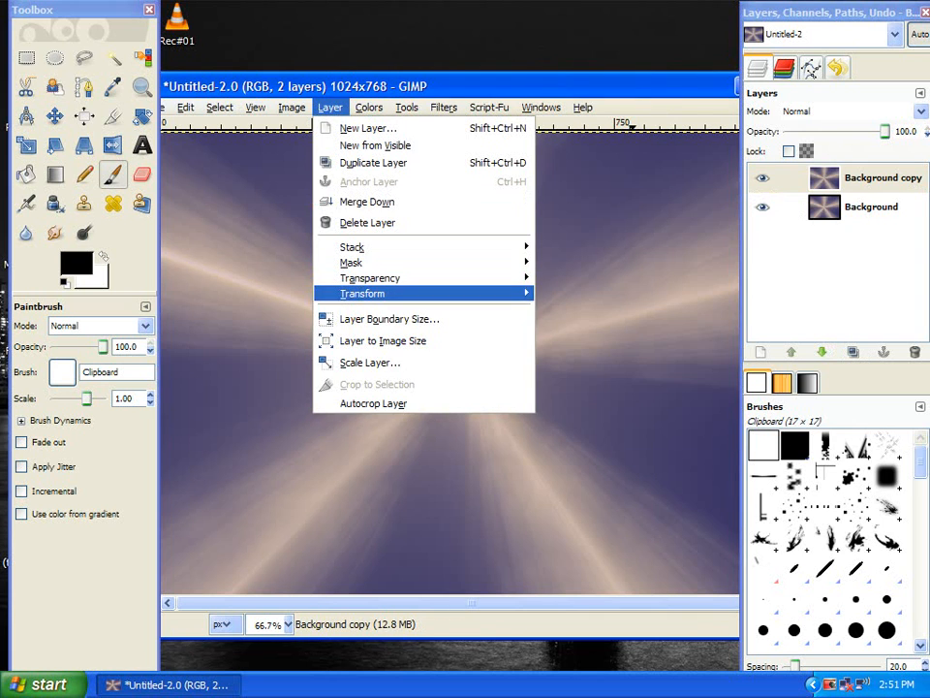
pyautogui.moveTo(362, 293)
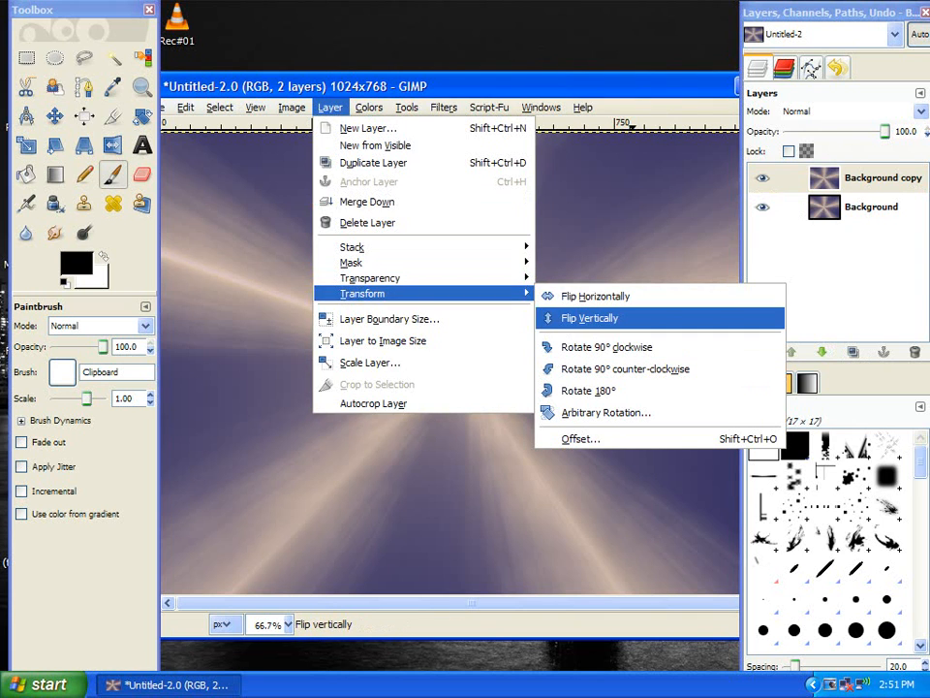
pyautogui.click(589, 318)
pyautogui.click(843, 112)
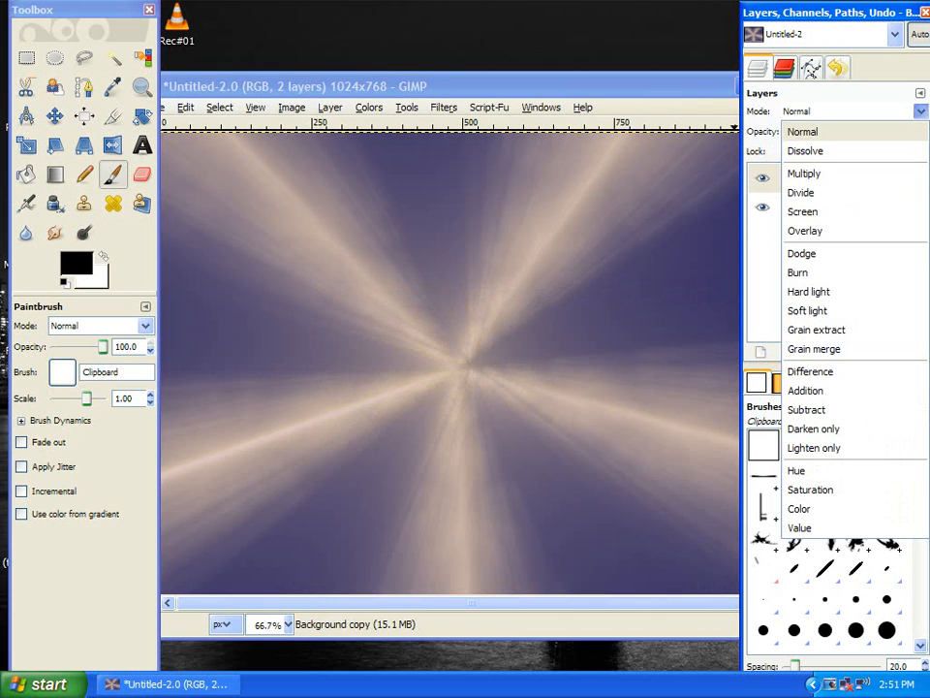
pyautogui.click(797, 272)
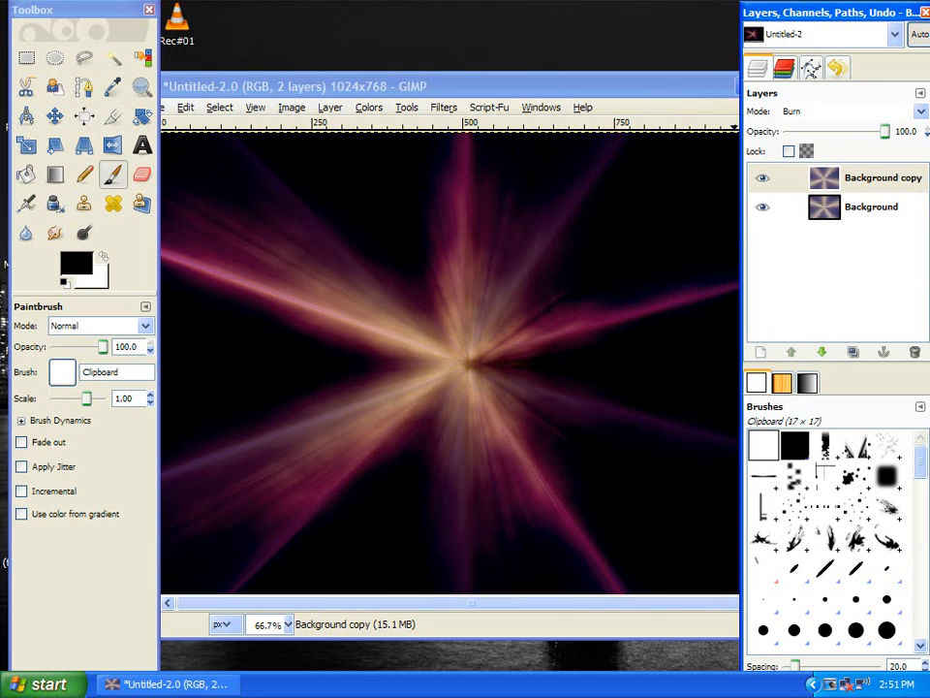
# Step: Add a new transparent layer above the others and fill it with the black foreground color
pyautogui.click(760, 352)
pyautogui.click(253, 434)
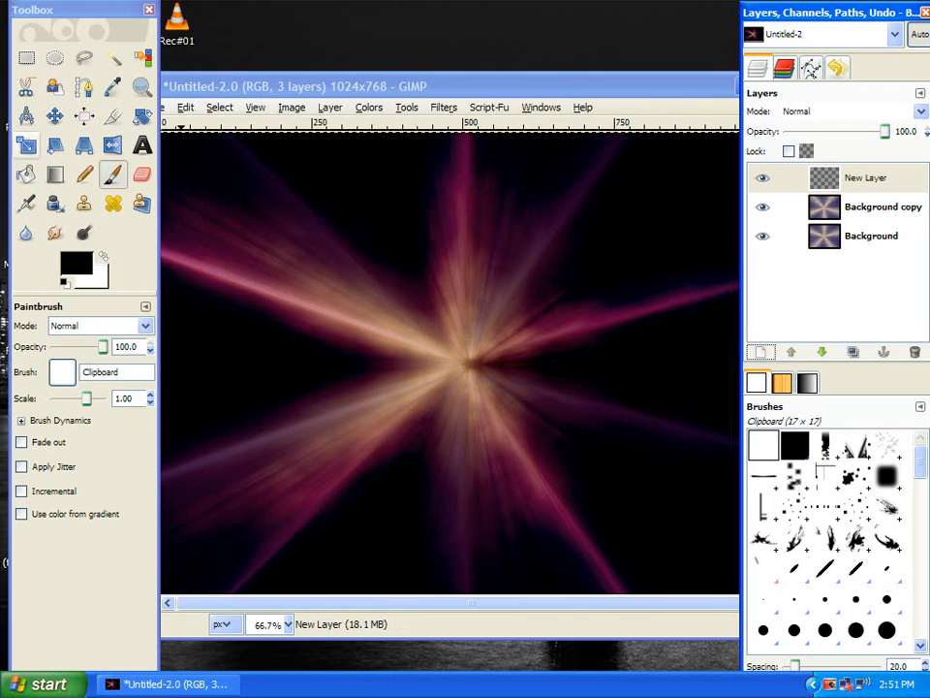
pyautogui.click(25, 174)
pyautogui.click(341, 243)
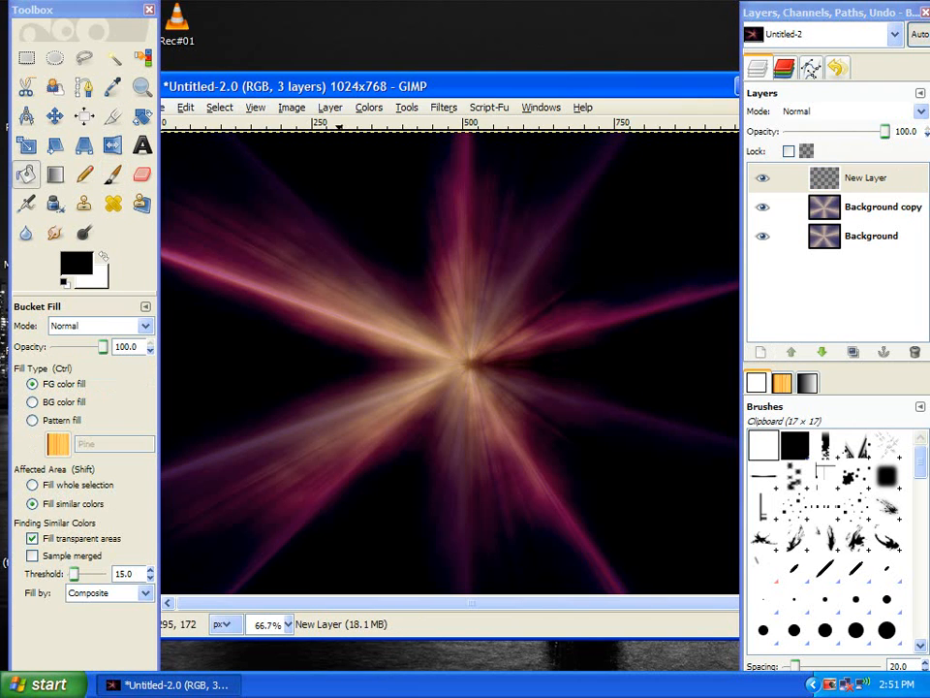
# Step: Render a Lens Flare on the black layer, centered at X 481, Y 384 pixels
pyautogui.click(443, 106)
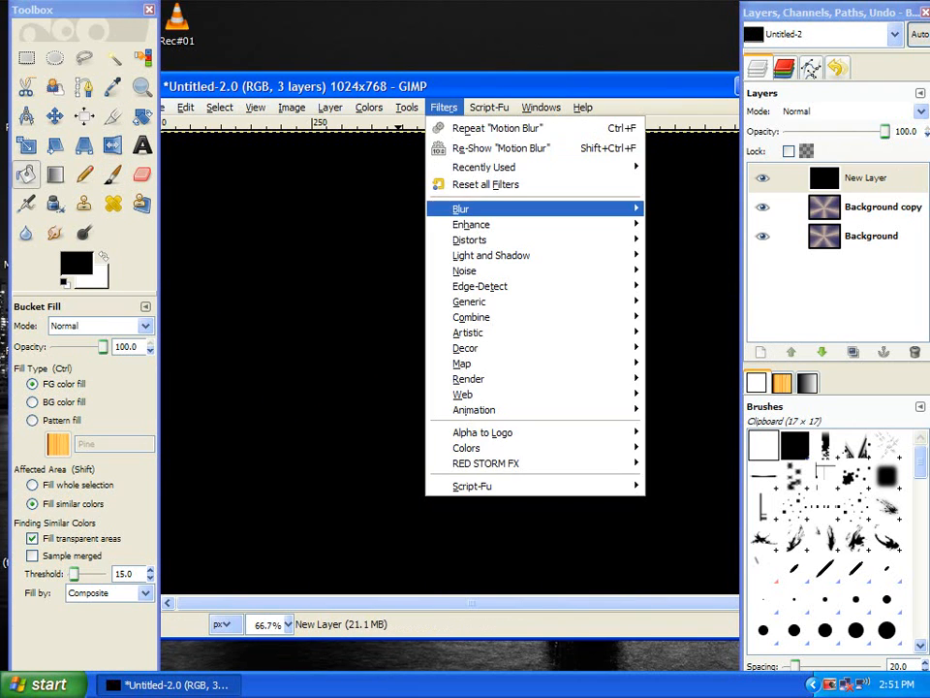
pyautogui.moveTo(491, 255)
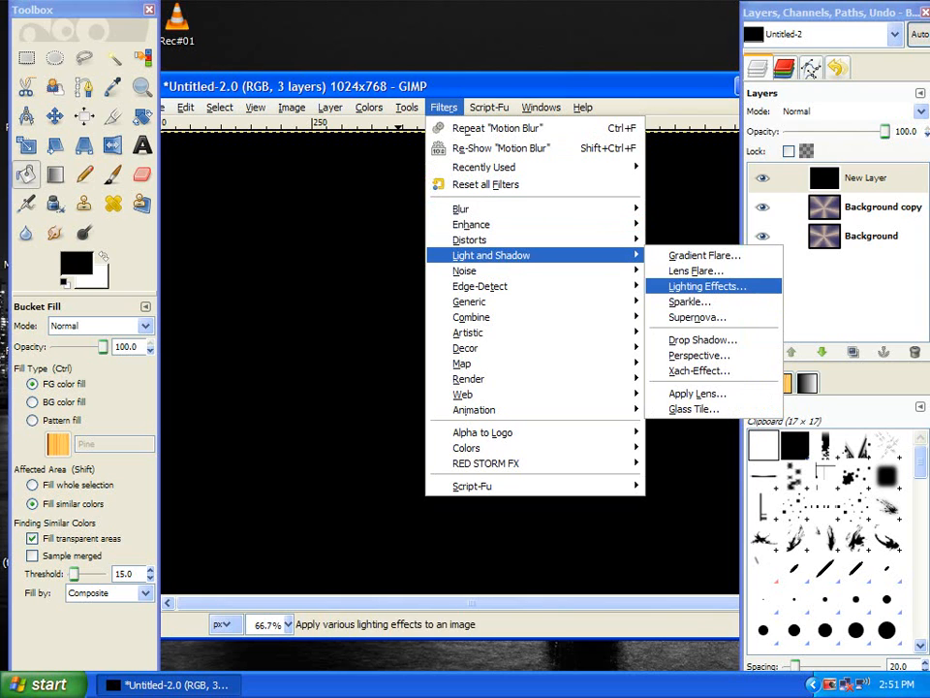
pyautogui.click(695, 272)
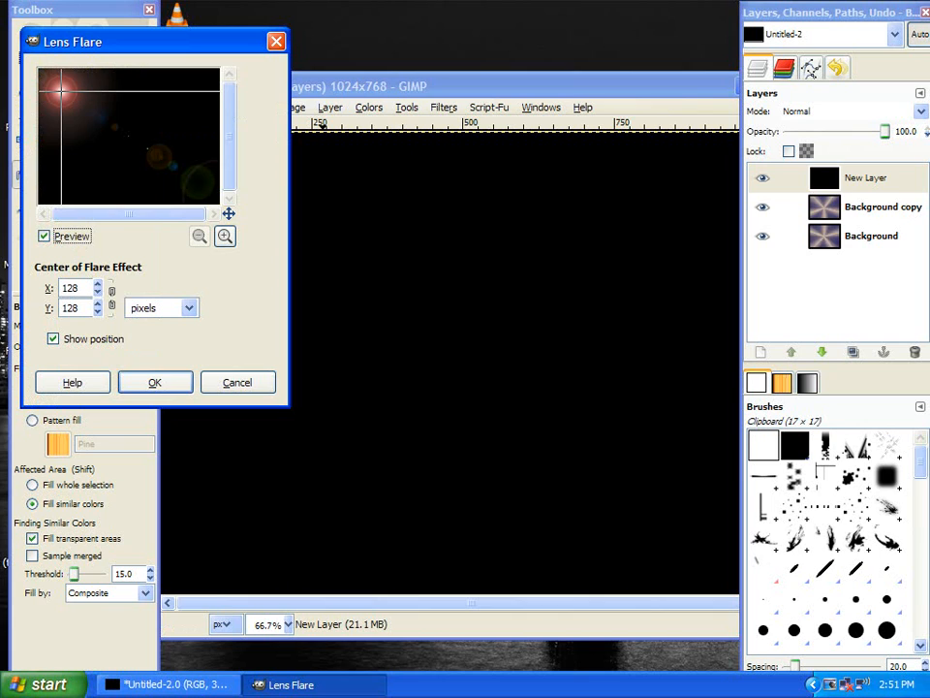
pyautogui.click(119, 137)
pyautogui.click(123, 136)
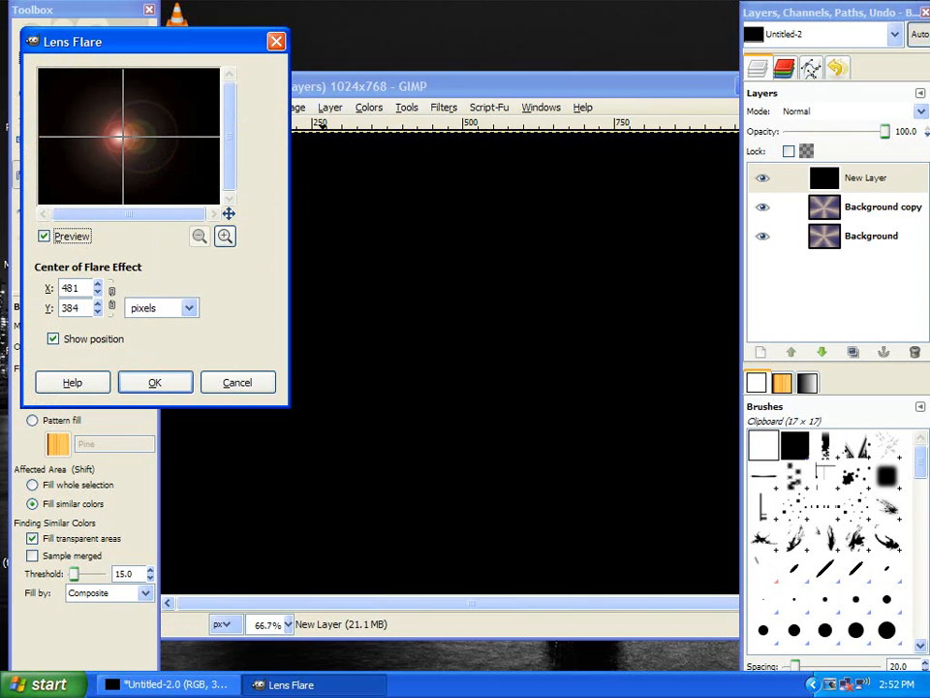
pyautogui.click(154, 381)
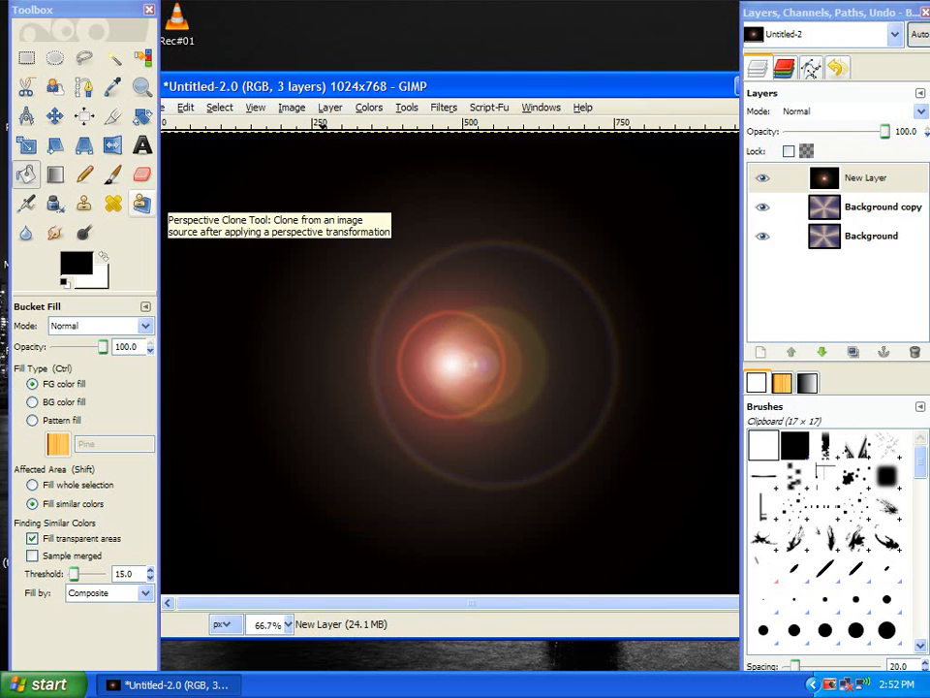
# Step: Set the lens flare layer's blend mode to Addition and its opacity to 69.2
pyautogui.click(853, 111)
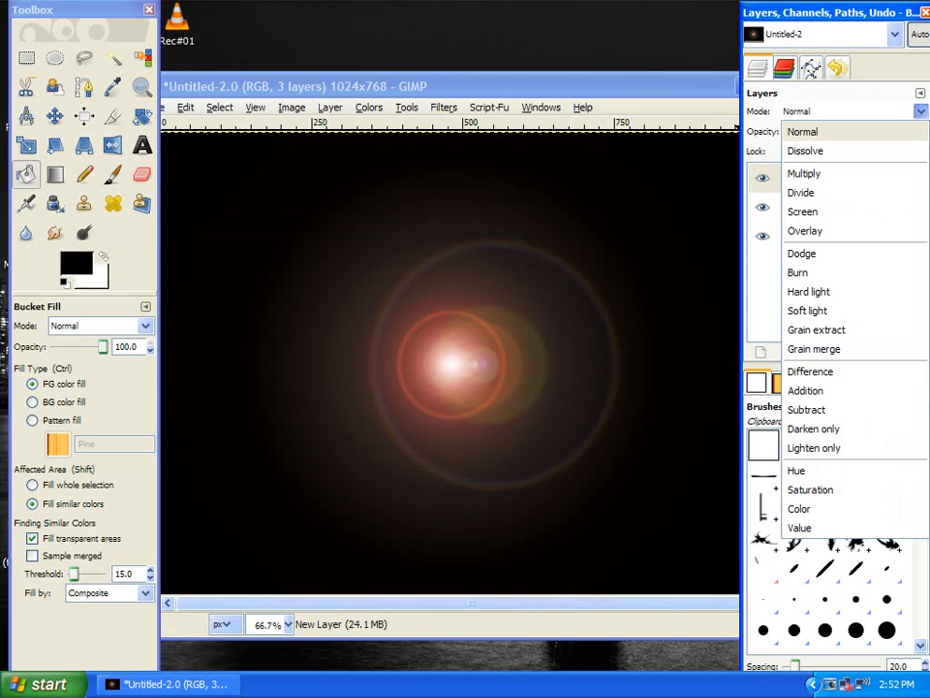
pyautogui.click(819, 369)
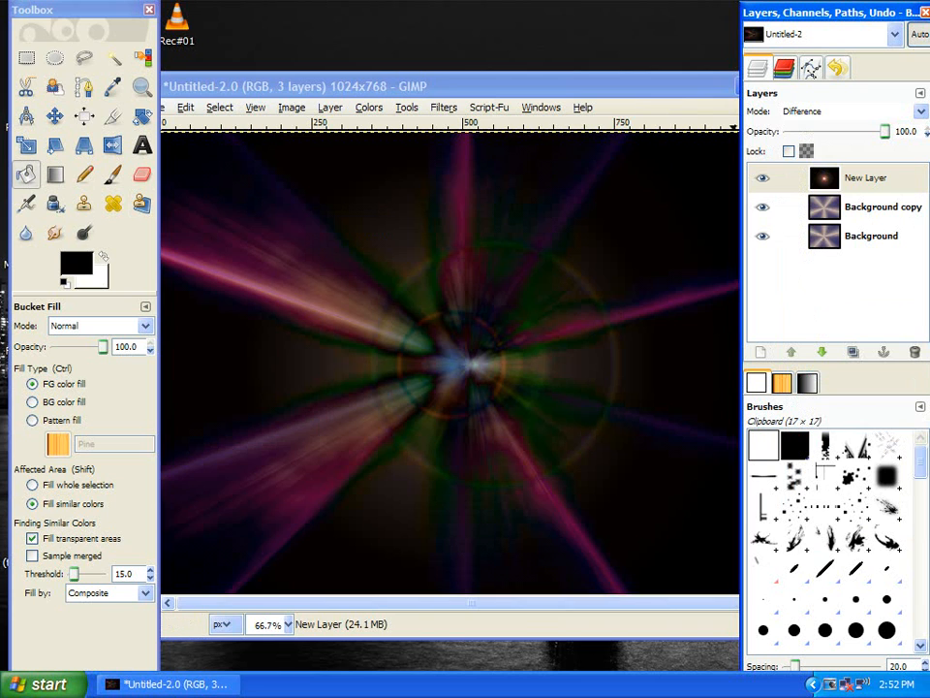
pyautogui.click(853, 111)
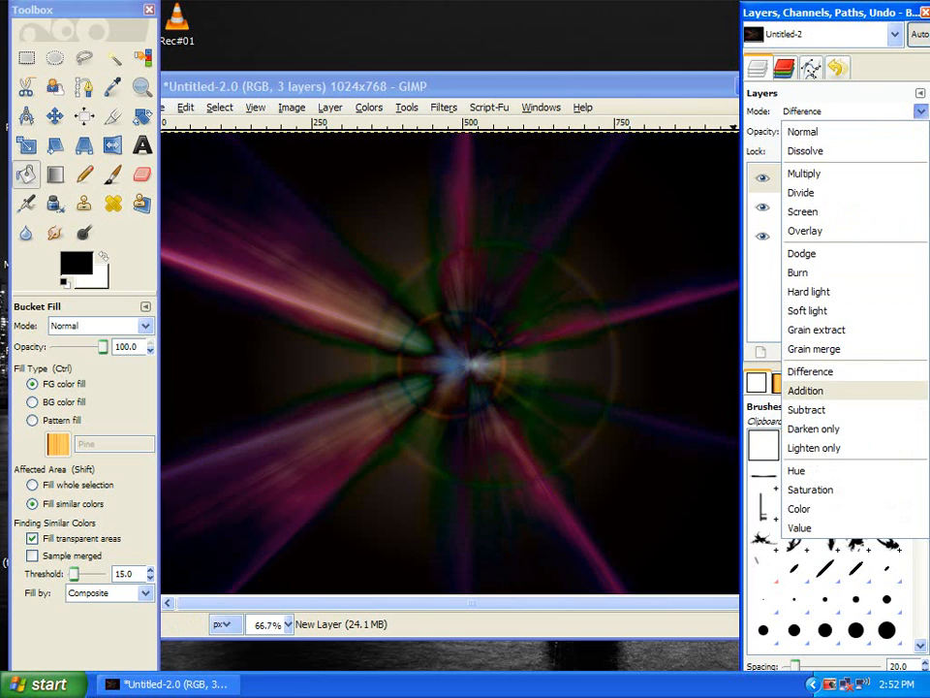
pyautogui.click(820, 390)
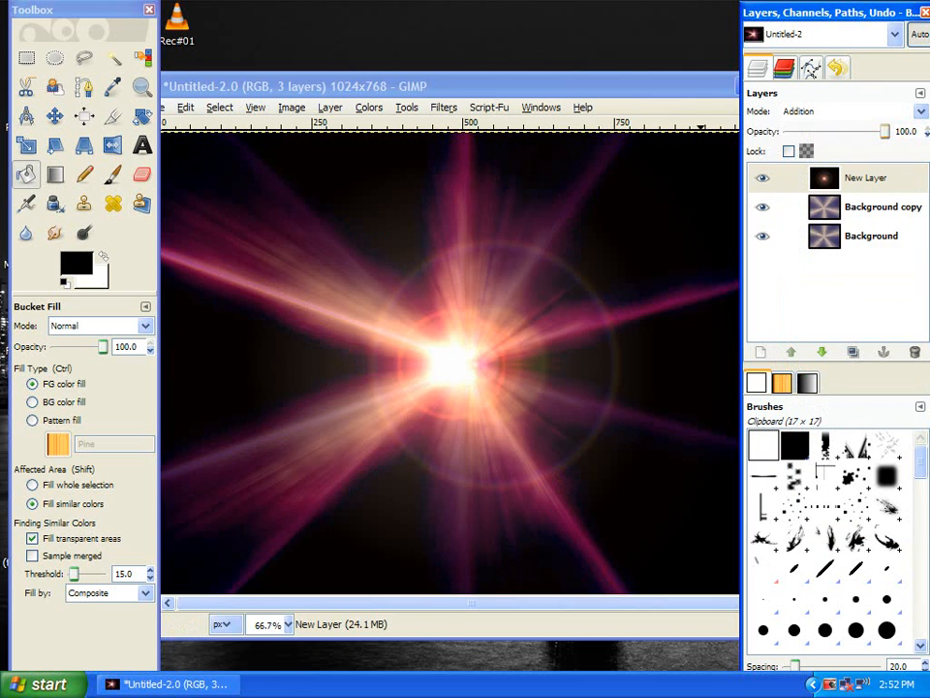
pyautogui.moveTo(883, 131); pyautogui.dragTo(855, 131)
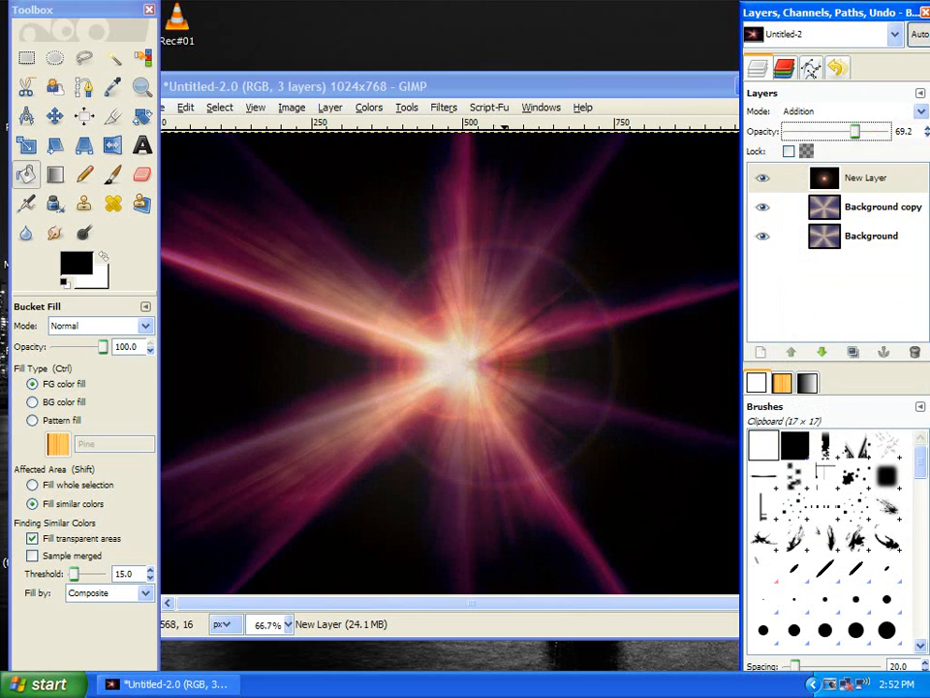
# Step: Add a new transparent 1024 x 768 px layer above the lens flare and start the Flame render filter on it
pyautogui.hotkey('shift', 'ctrl', 'n')
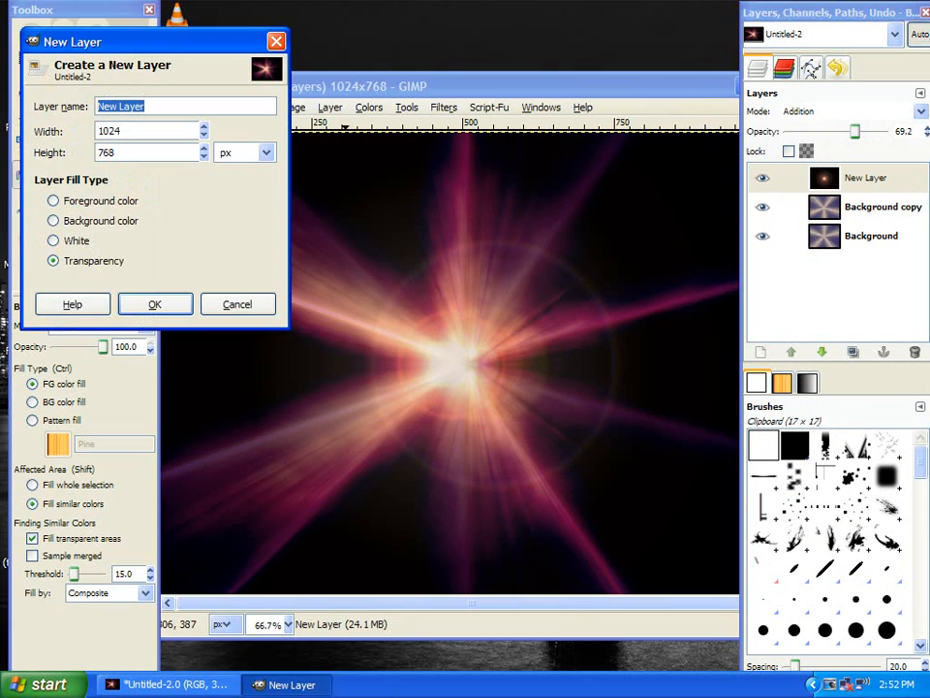
pyautogui.press('Return')
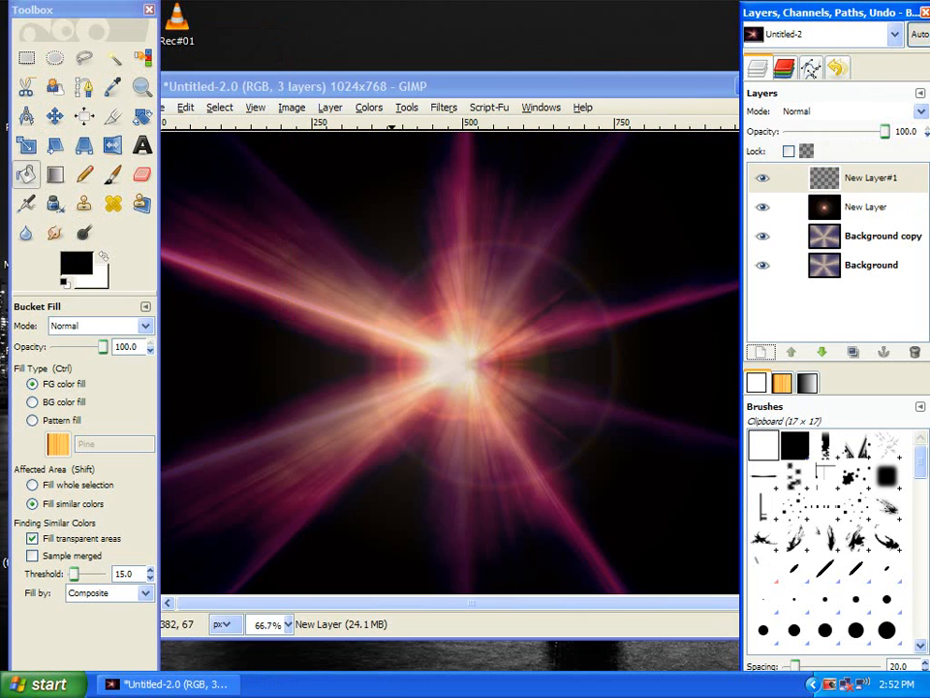
pyautogui.click(444, 106)
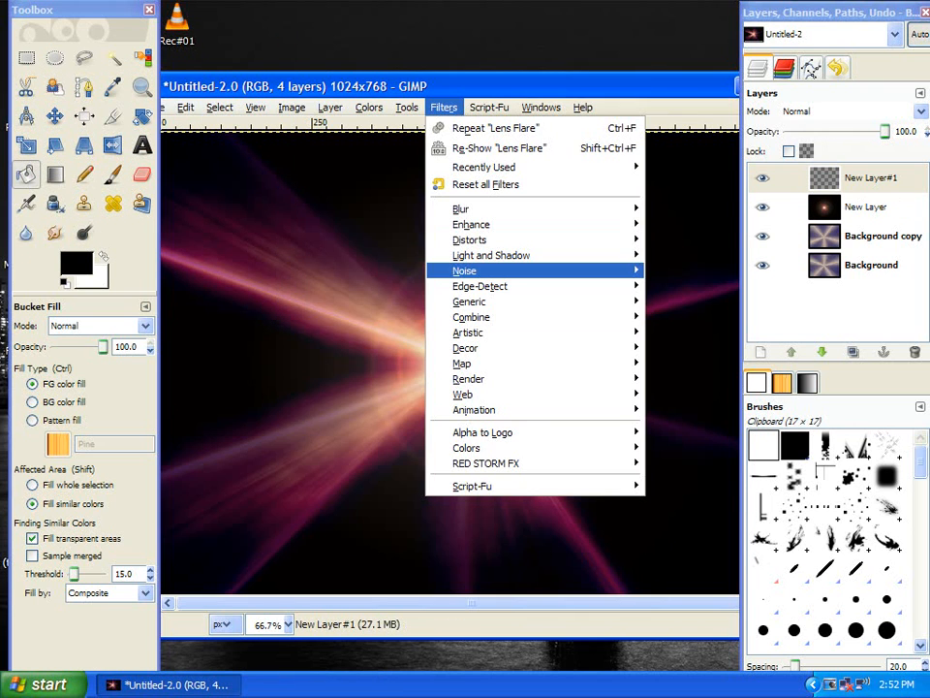
pyautogui.moveTo(468, 378)
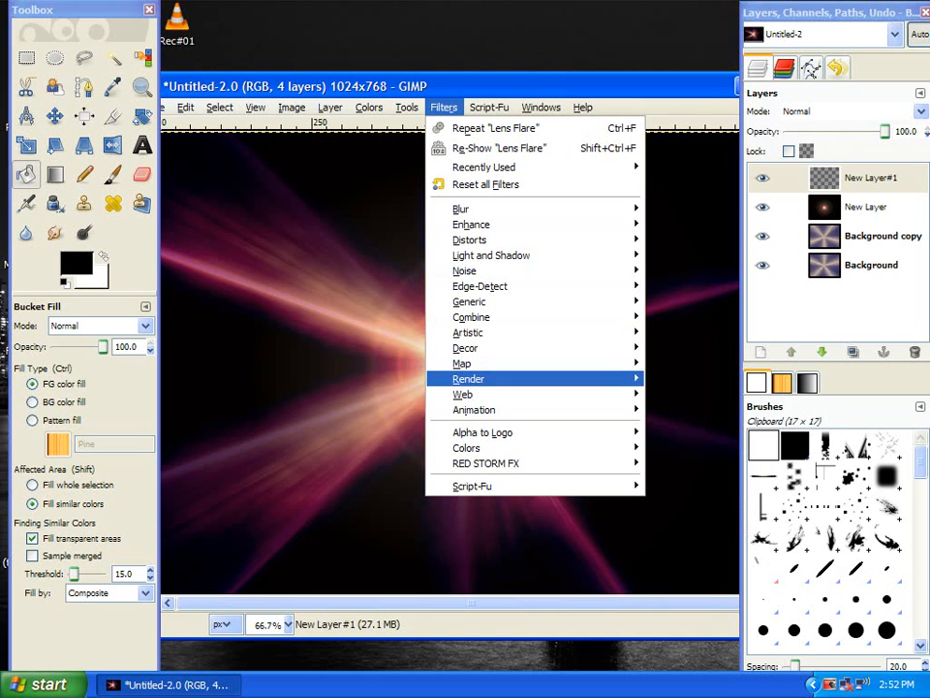
pyautogui.moveTo(688, 394)
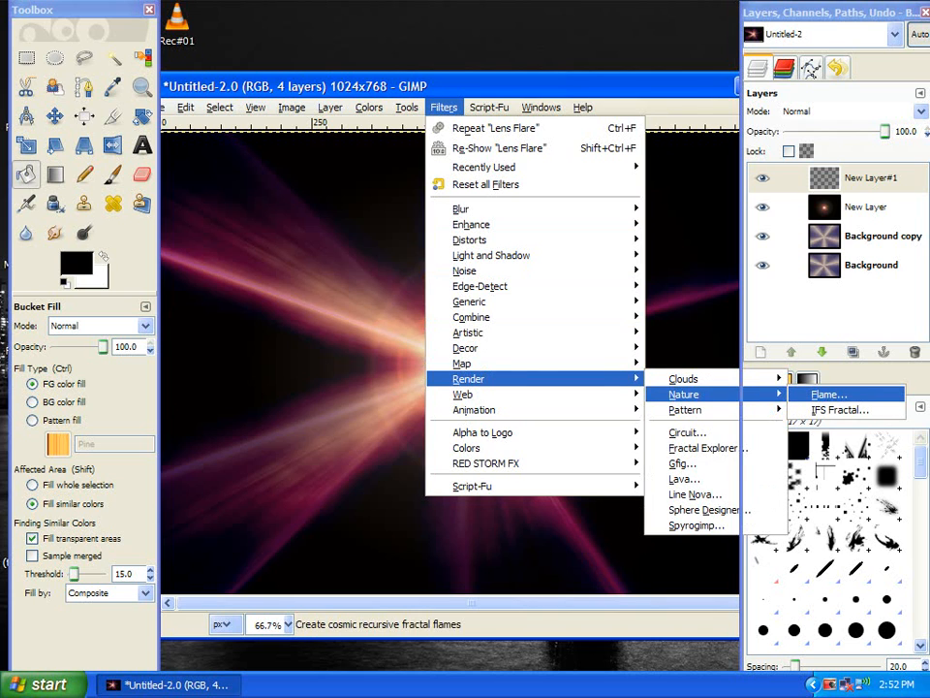
pyautogui.click(828, 394)
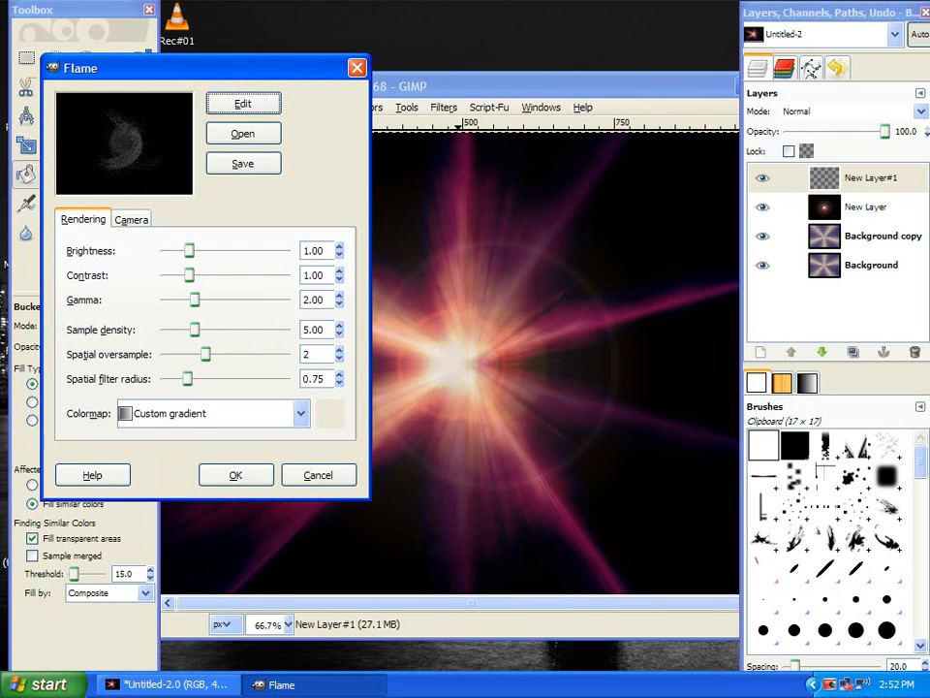
# Step: Edit the flame with the Spiral variation, choose the lower-right direction variant, and render it on the new layer
pyautogui.press('Return')
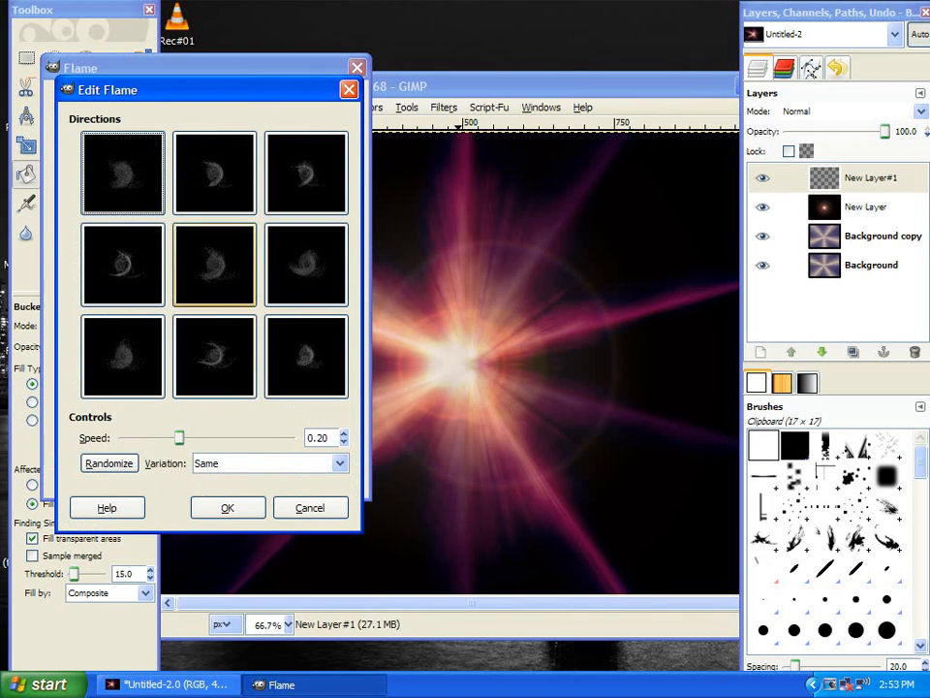
pyautogui.click(269, 463)
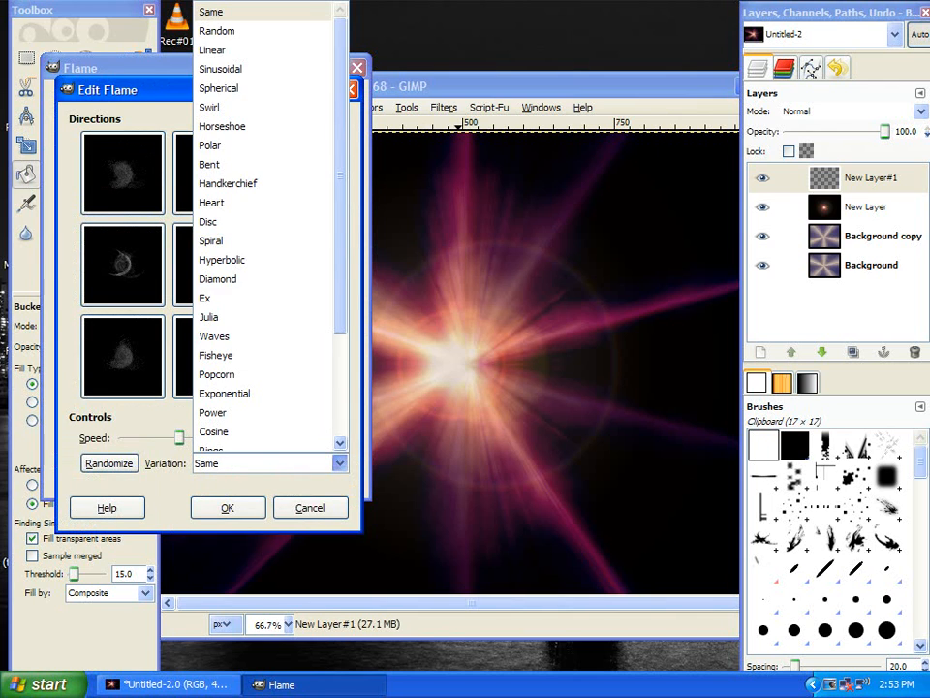
pyautogui.press('Return')
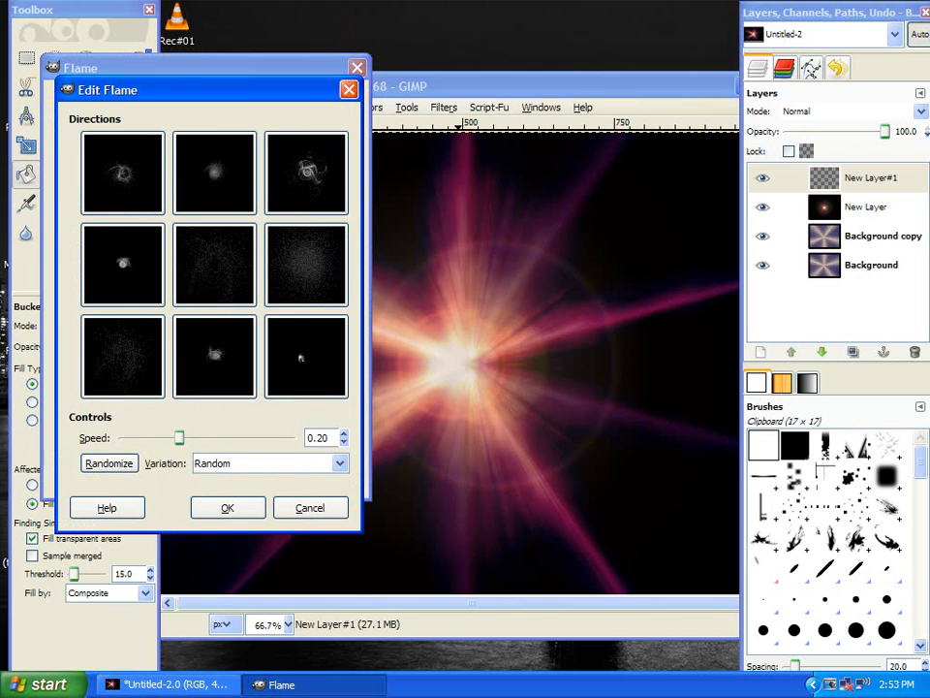
pyautogui.click(270, 463)
pyautogui.click(199, 350)
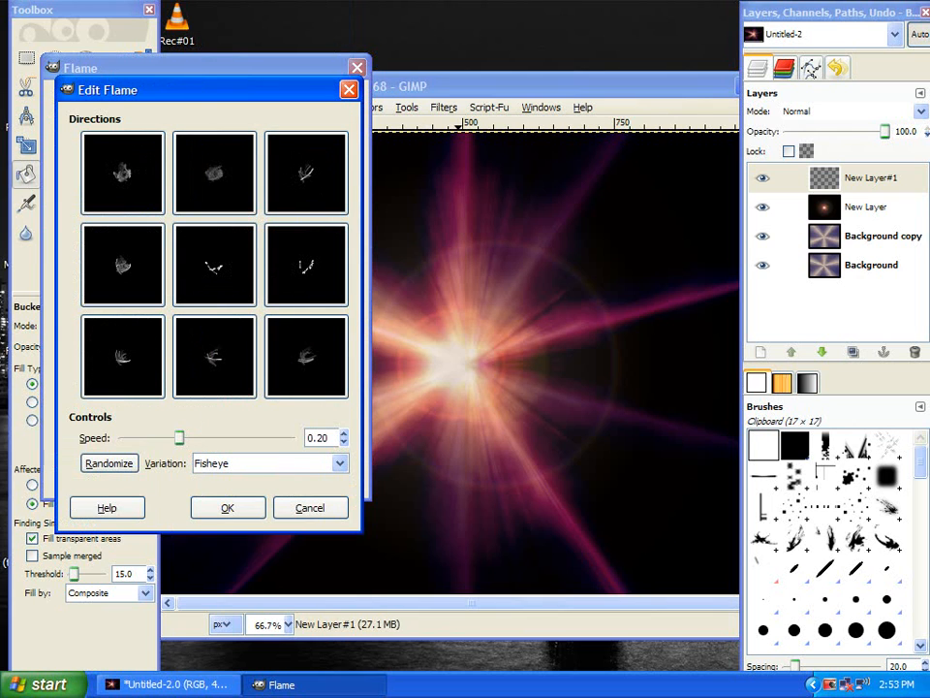
pyautogui.click(269, 463)
pyautogui.click(223, 236)
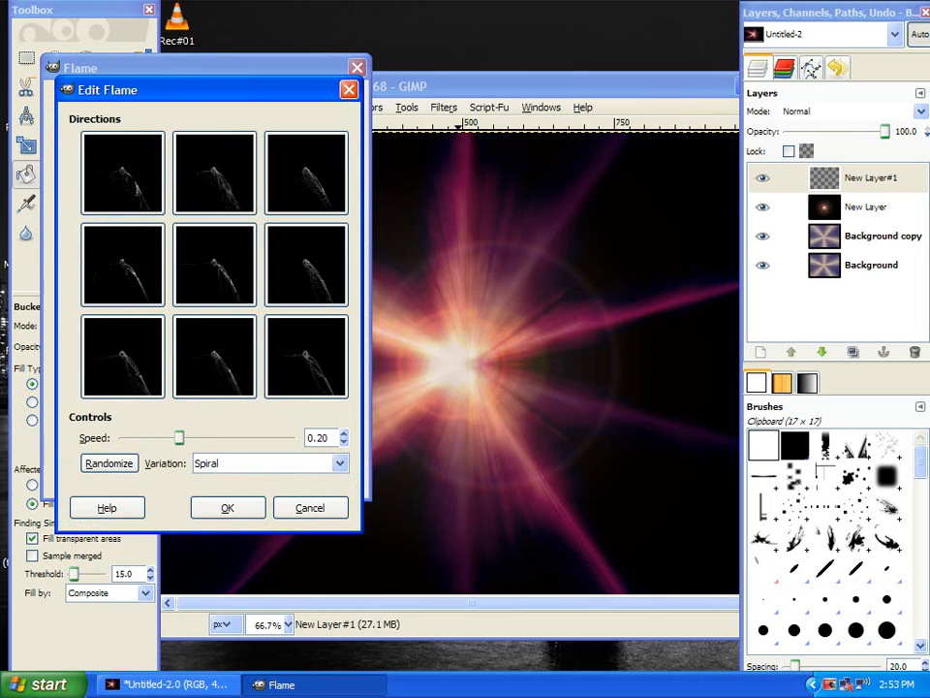
pyautogui.click(269, 463)
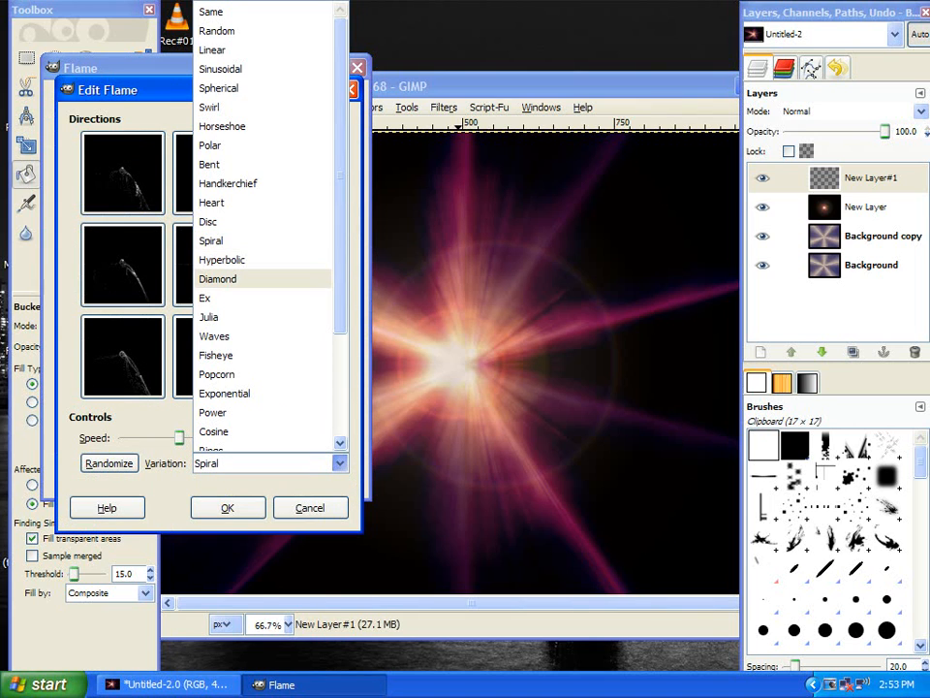
pyautogui.press('Escape')
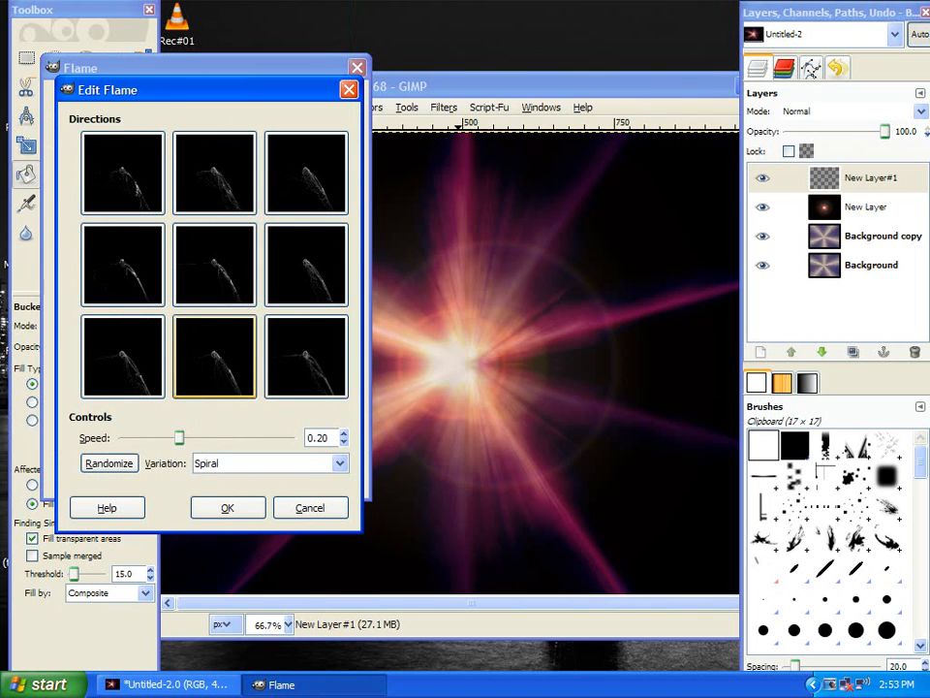
pyautogui.click(306, 357)
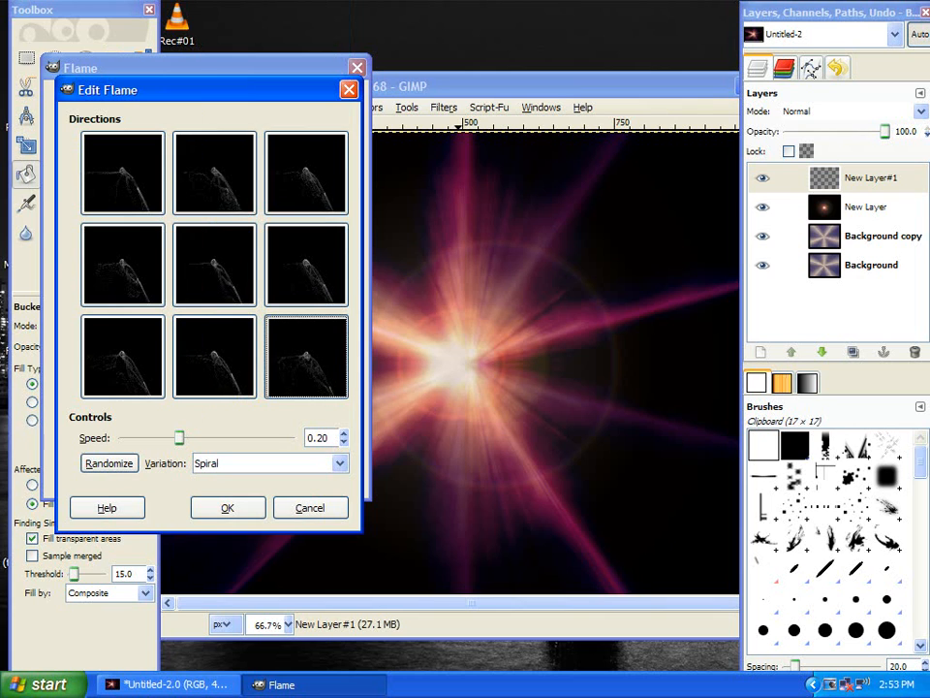
pyautogui.press('Return')
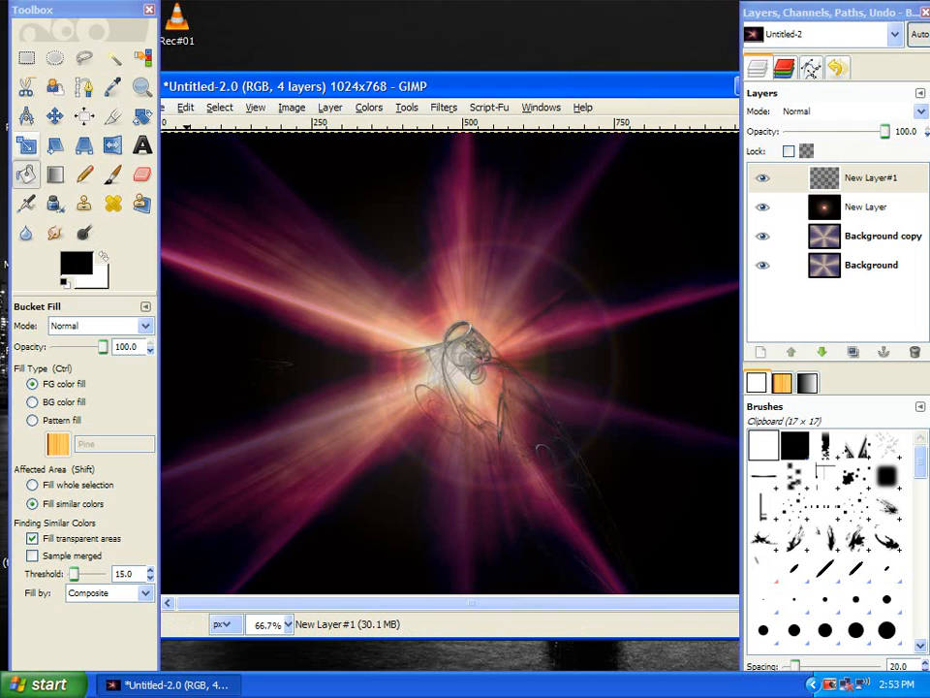
# Step: Nudge the flame layer slightly left and rotate it 113.20 degrees about center X 509, Y 384 px
pyautogui.click(54, 115)
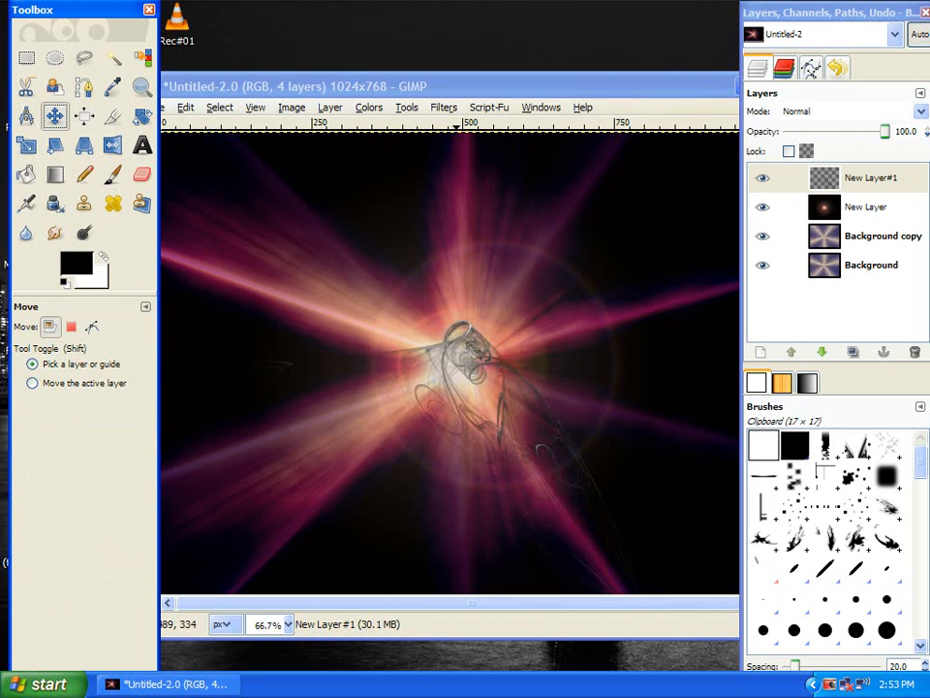
pyautogui.moveTo(488, 355); pyautogui.dragTo(486, 355)
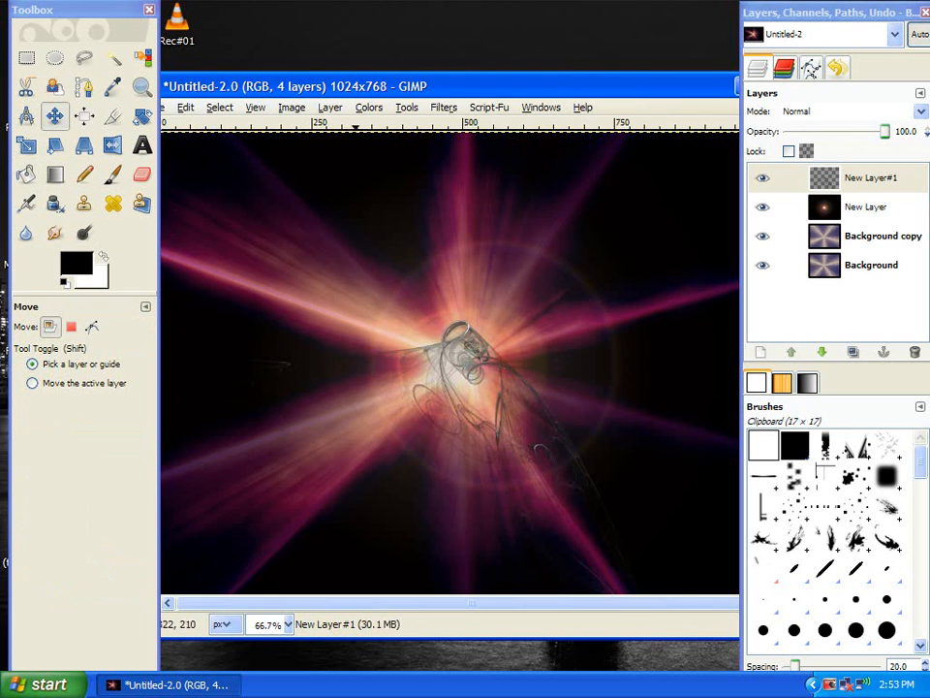
pyautogui.click(142, 116)
pyautogui.click(470, 366)
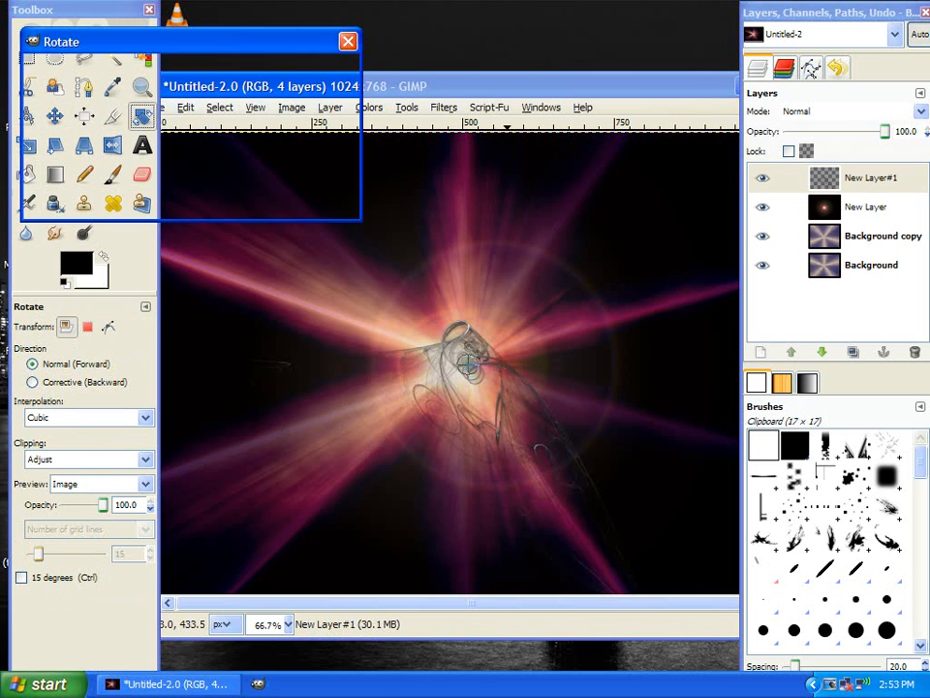
pyautogui.moveTo(215, 121); pyautogui.dragTo(297, 121)
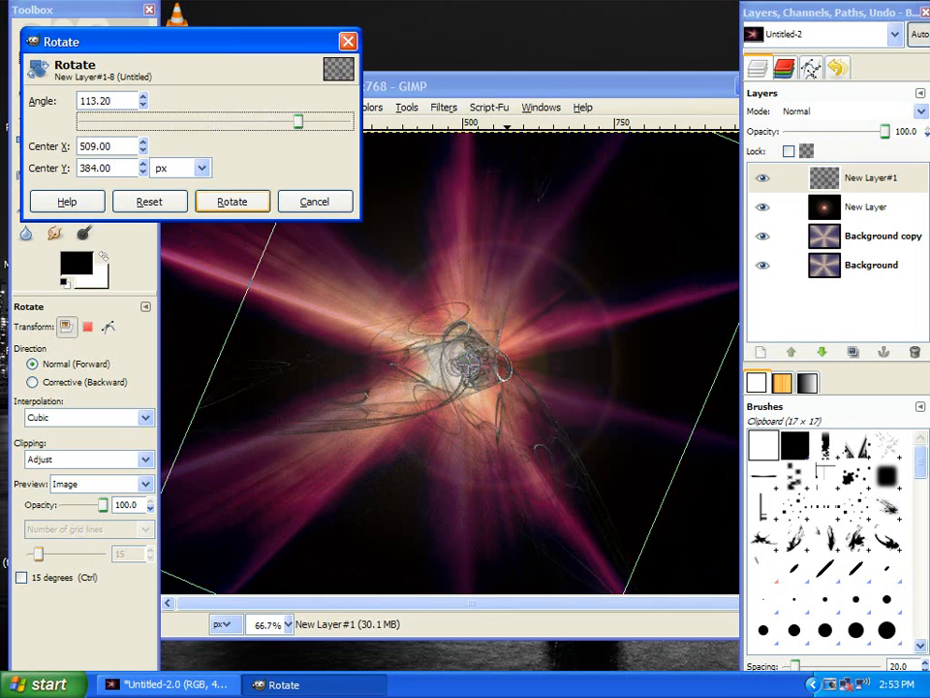
pyautogui.click(233, 201)
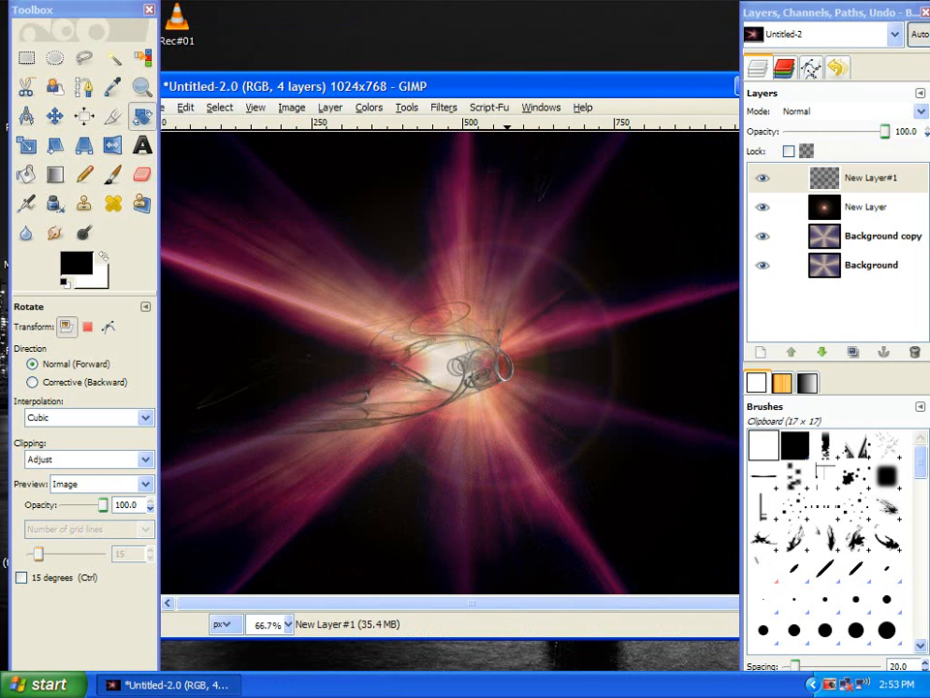
# Step: Copy and paste the rotated flame, and rotate the pasted copy by -180 degrees about center X 555, Y 622 px
pyautogui.hotkey('ctrl', 'c')
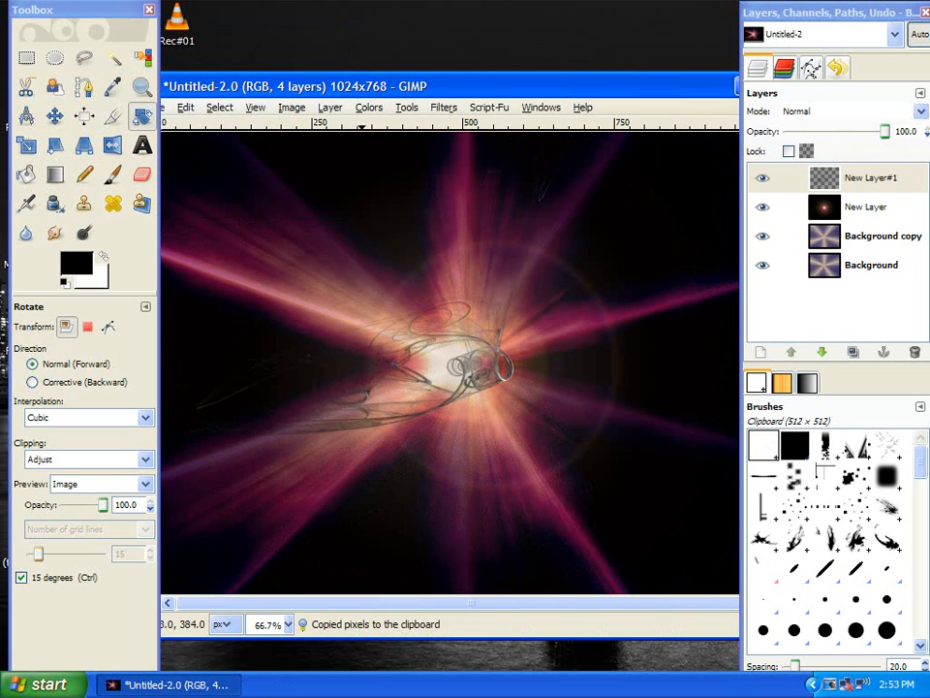
pyautogui.hotkey('ctrl', 'v')
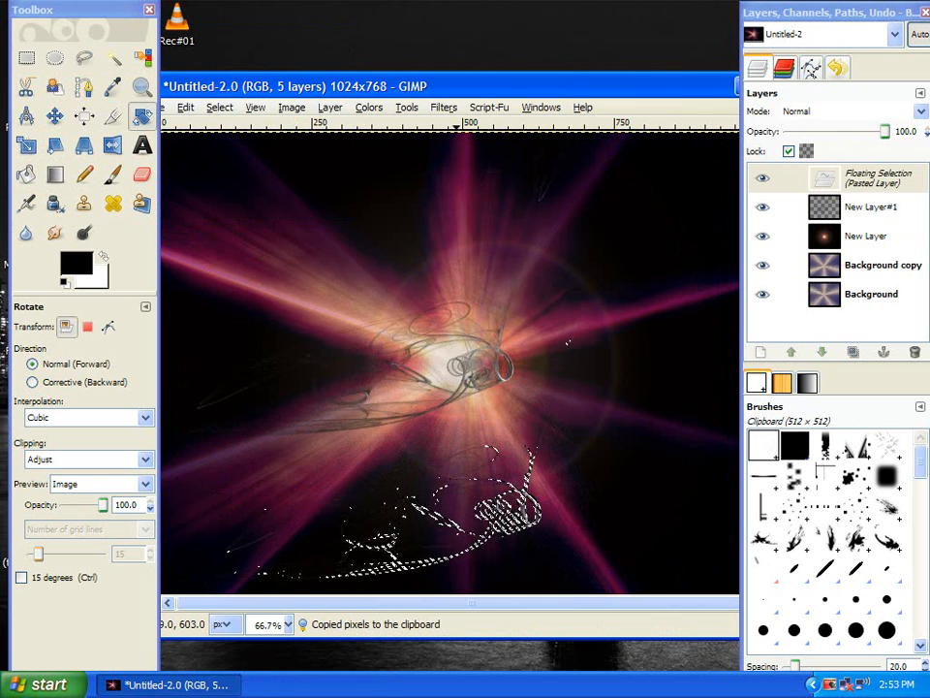
pyautogui.click(456, 496)
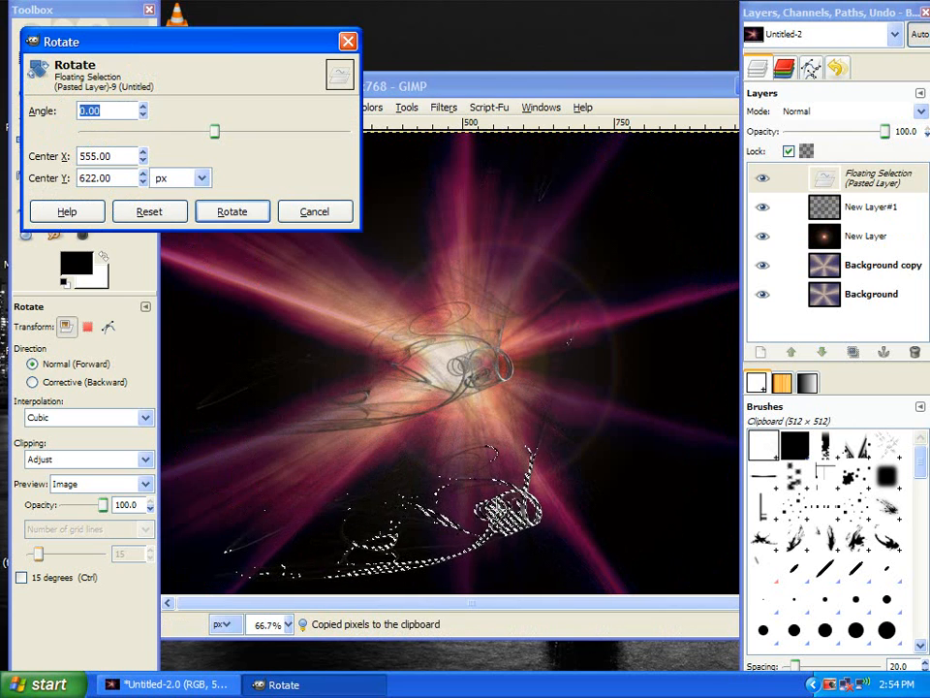
pyautogui.moveTo(387, 388); pyautogui.dragTo(260, 441)
pyautogui.moveTo(392, 441); pyautogui.dragTo(320, 358)
pyautogui.moveTo(113, 130); pyautogui.dragTo(82, 131)
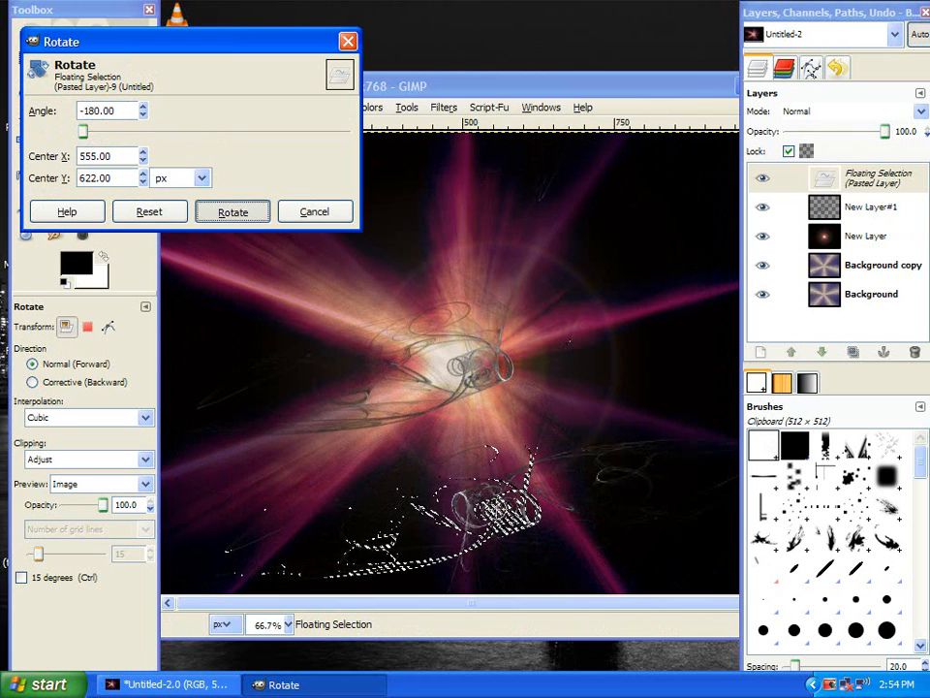
pyautogui.click(232, 212)
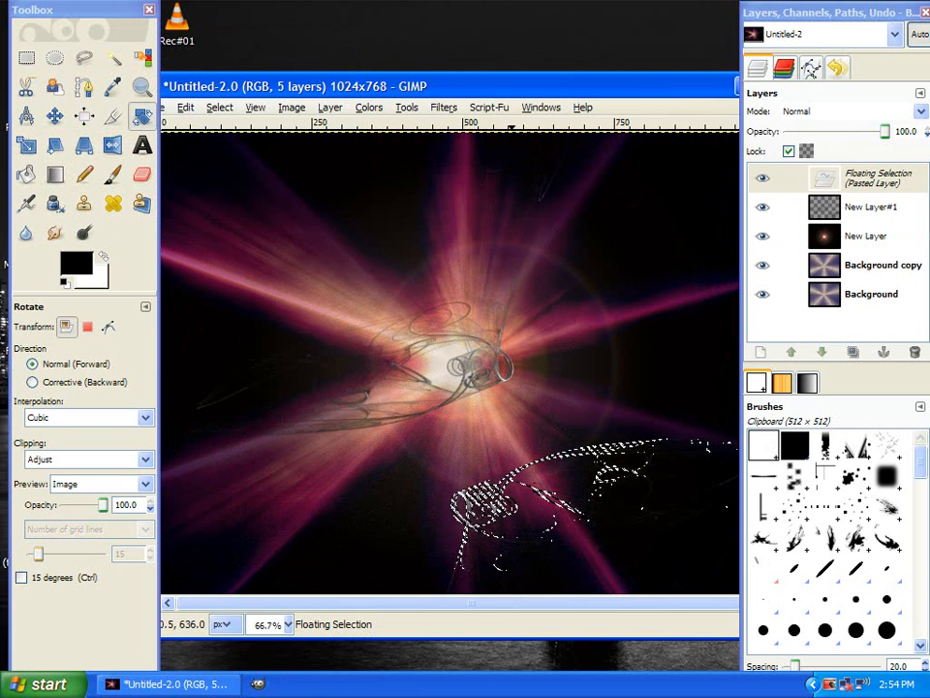
# Step: Rotate the pasted flame copy slightly further counterclockwise
pyautogui.click(512, 517)
pyautogui.moveTo(214, 131); pyautogui.dragTo(208, 131)
pyautogui.click(232, 211)
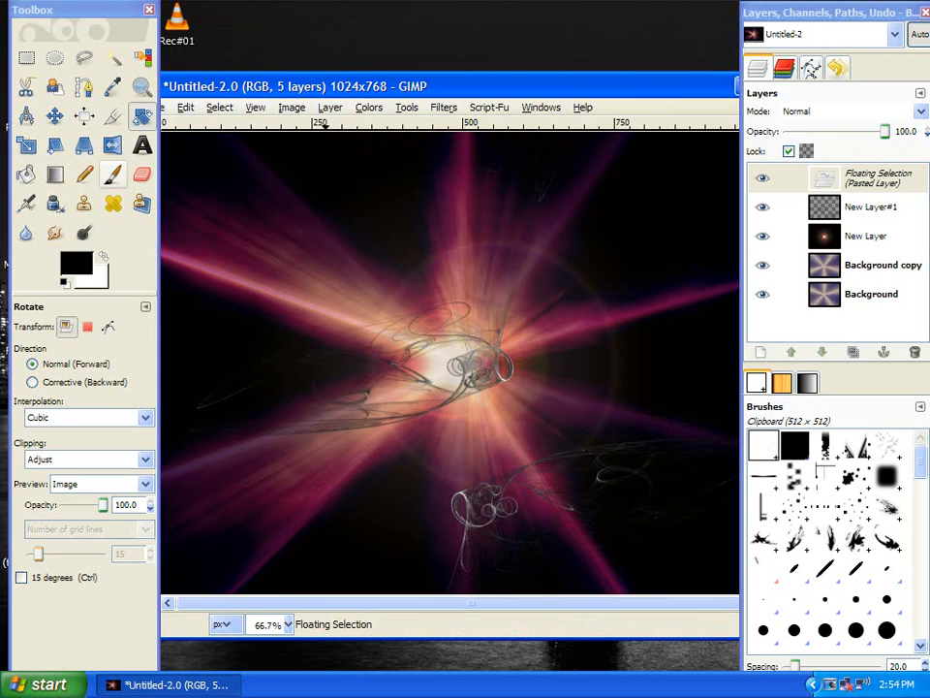
# Step: Move the pasted flame up beside the bright center of the explosion and anchor it to the flame layer
pyautogui.press('m')
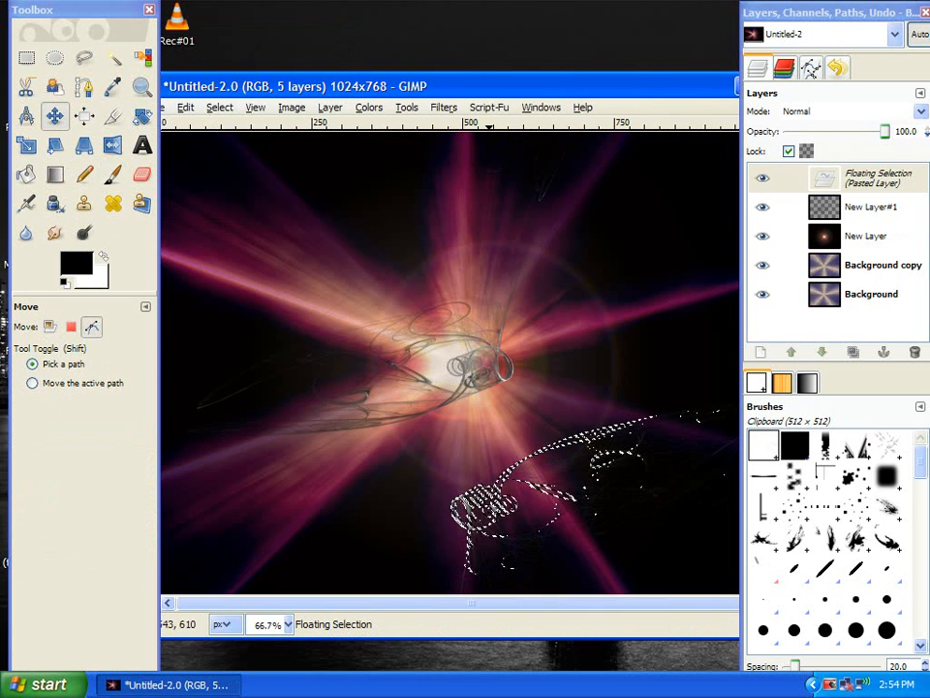
pyautogui.moveTo(497, 507); pyautogui.dragTo(511, 395)
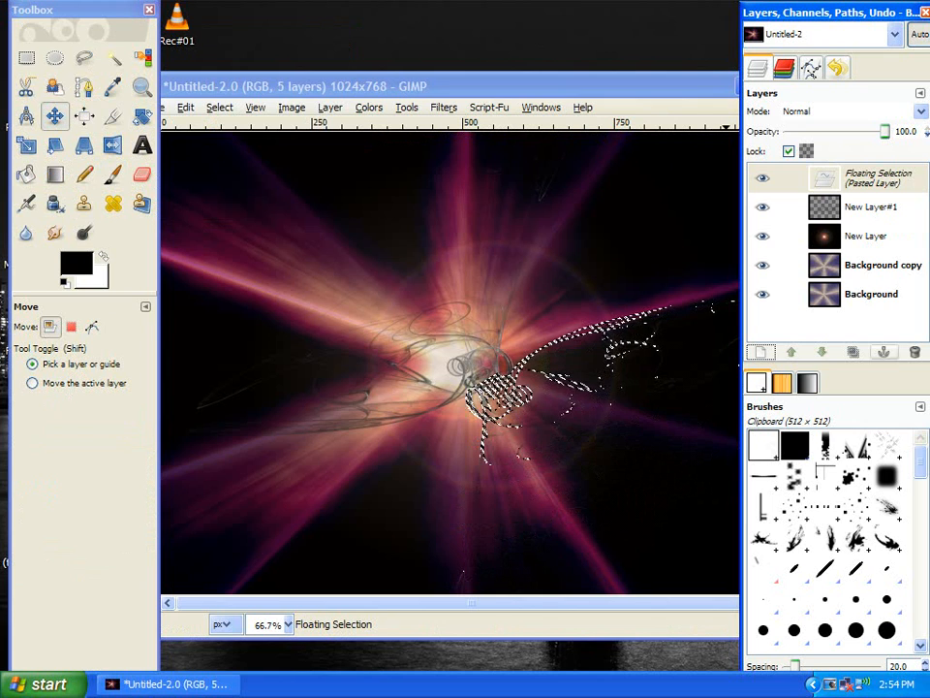
pyautogui.click(884, 351)
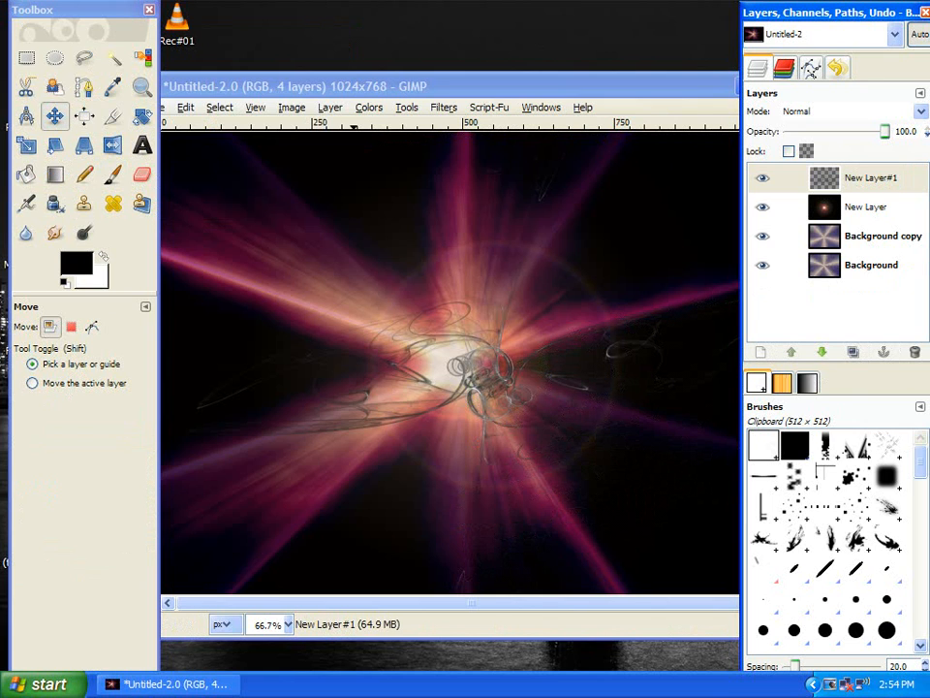
# Step: Use Color Balance on the flame layer's midtones with Cyan–Red at -100, Magenta–Green at 100 and Yellow–Blue at -100
pyautogui.click(368, 106)
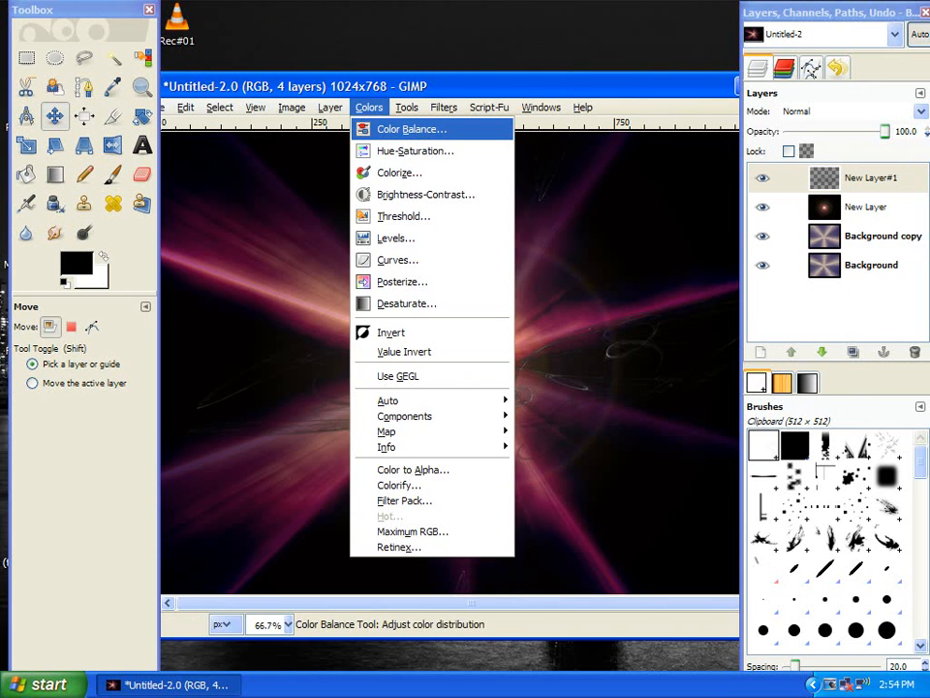
pyautogui.click(412, 129)
pyautogui.moveTo(658, 368); pyautogui.dragTo(568, 368)
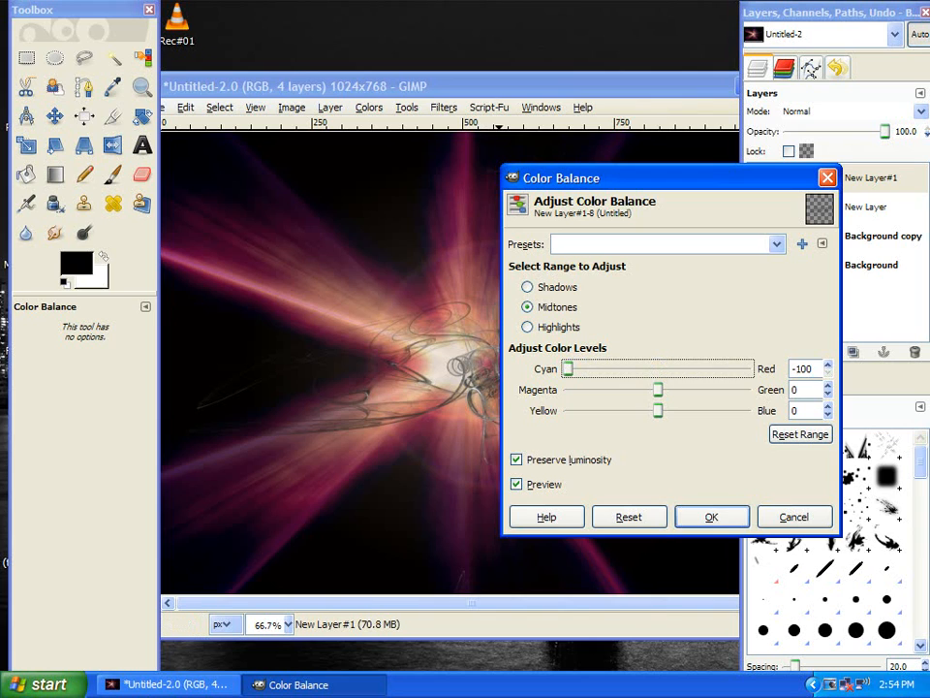
pyautogui.moveTo(657, 390); pyautogui.dragTo(748, 390)
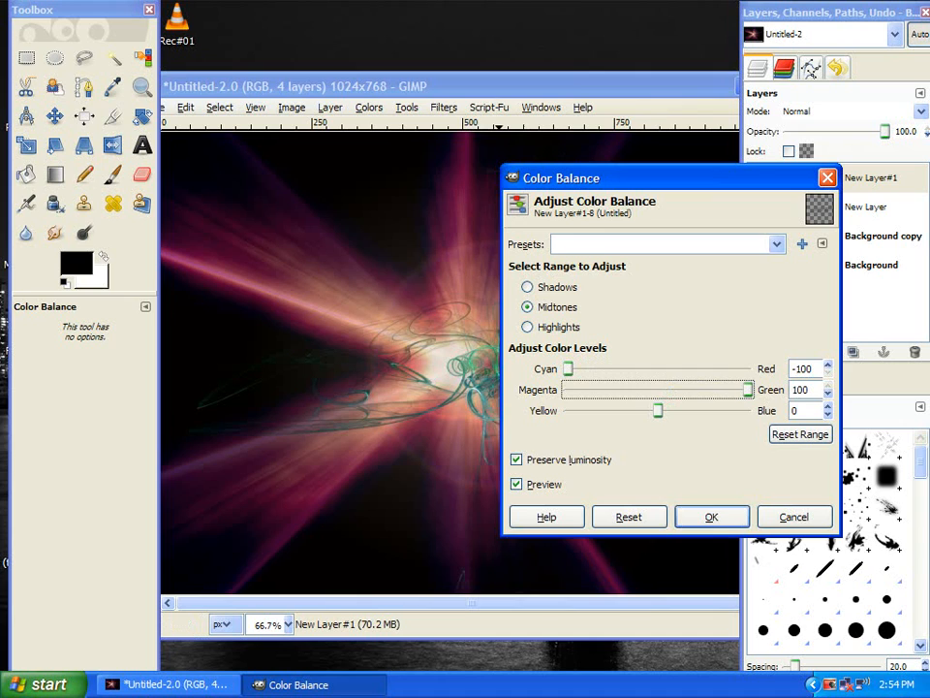
pyautogui.moveTo(658, 410); pyautogui.dragTo(568, 409)
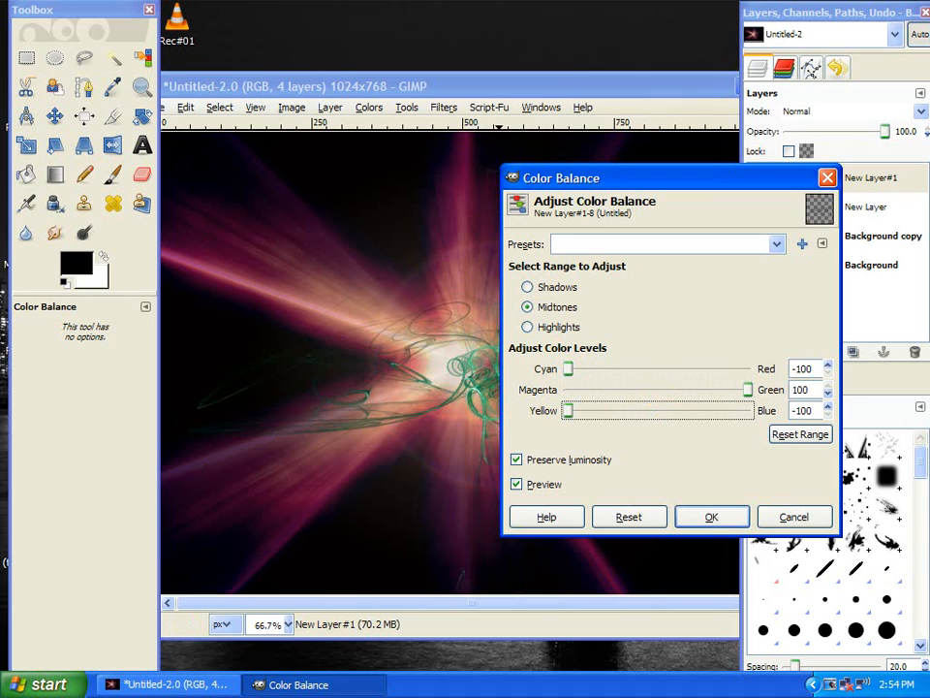
# Step: Try other midtone color mixes and apply Color Balance with Cyan–Red at -100, Magenta–Green at 100 and Yellow–Blue at 100
pyautogui.moveTo(748, 389); pyautogui.dragTo(653, 390)
pyautogui.moveTo(568, 410)
pyautogui.mouseDown()
pyautogui.moveTo(655, 409)
pyautogui.moveTo(645, 390)
pyautogui.moveTo(568, 389)
pyautogui.moveTo(742, 368)
pyautogui.moveTo(658, 368)
pyautogui.moveTo(567, 410)
pyautogui.mouseUp()
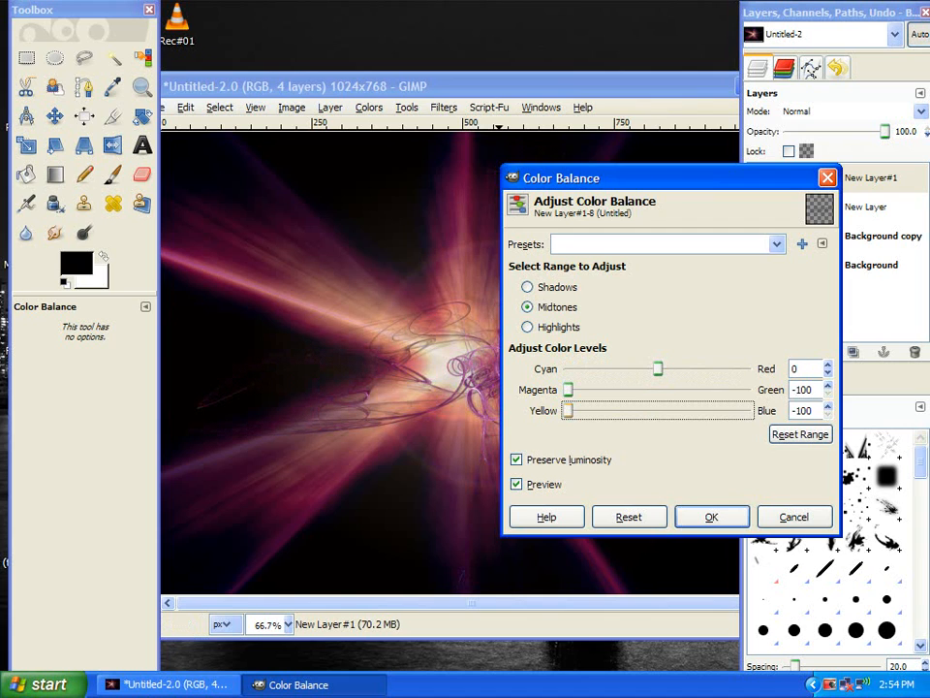
pyautogui.moveTo(568, 389); pyautogui.dragTo(748, 389)
pyautogui.moveTo(657, 368); pyautogui.dragTo(748, 410)
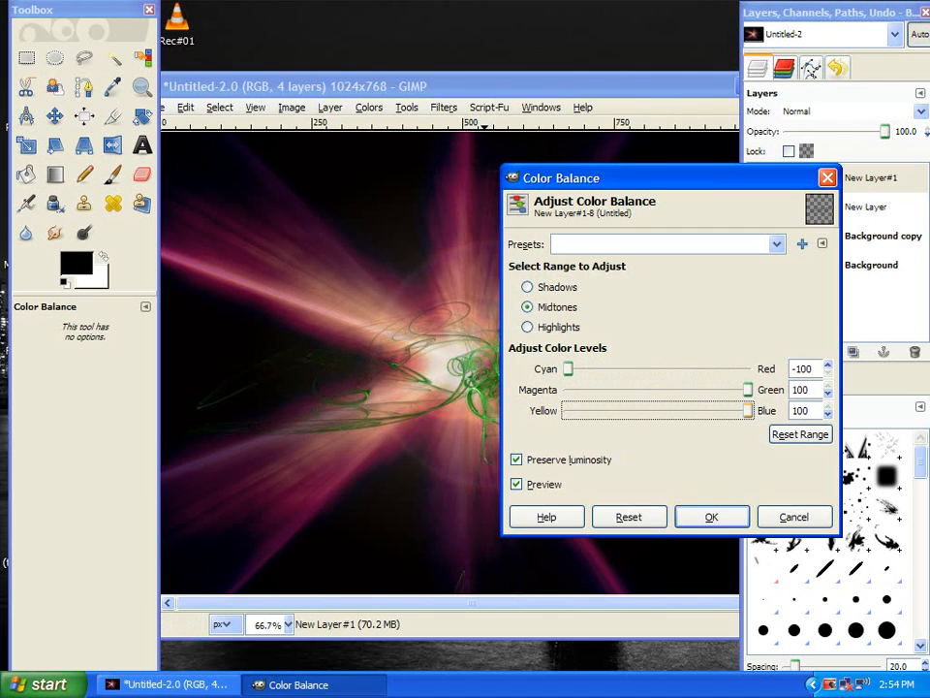
pyautogui.click(707, 517)
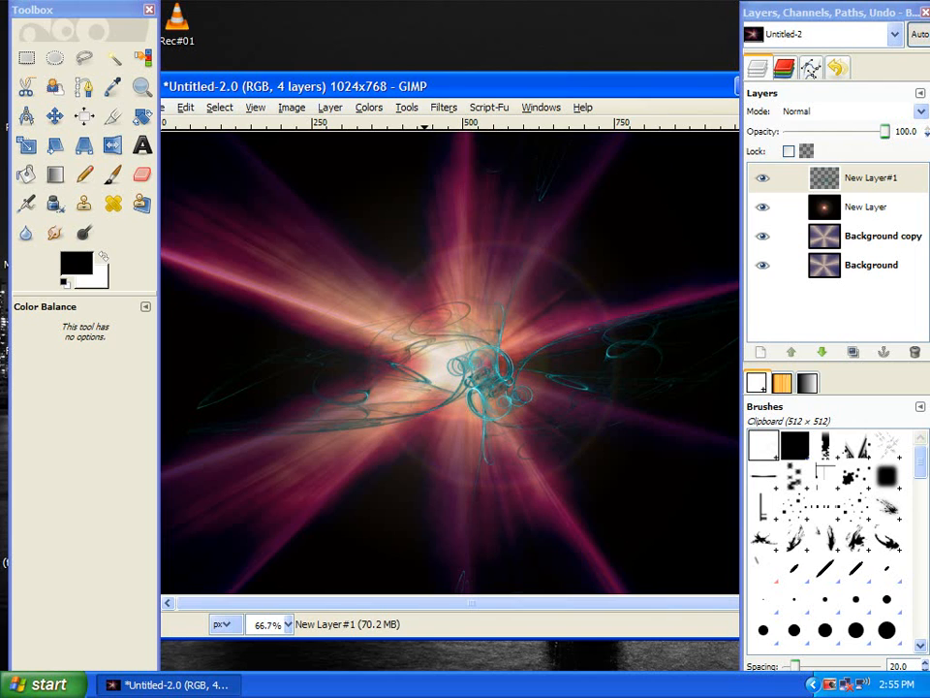
# Step: Undo the edits back to before the flame layer was added, and paste the copied flame as a floating selection
pyautogui.hotkey('ctrl', 'z')
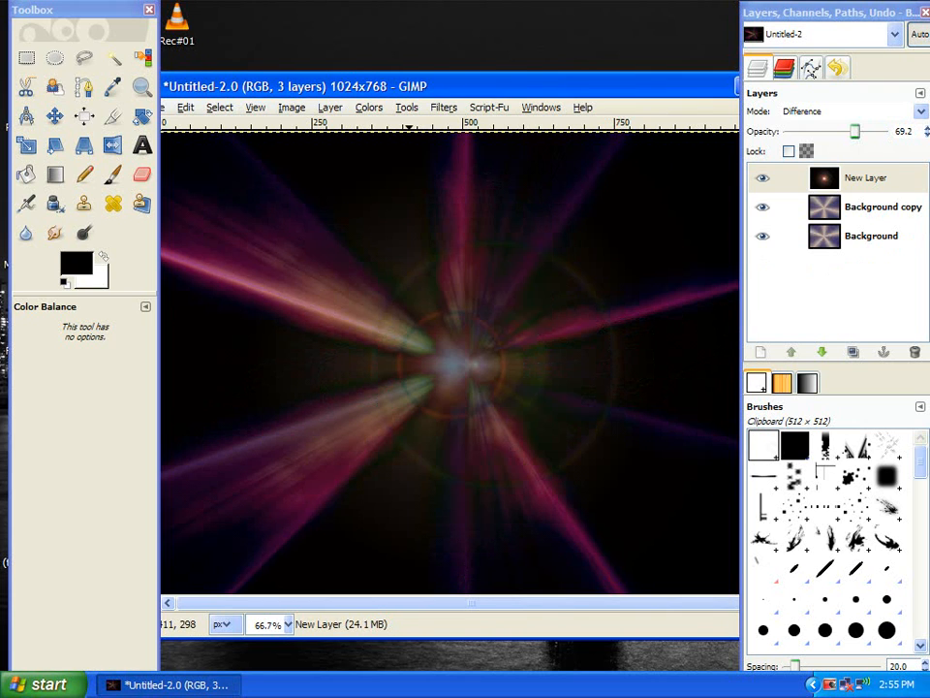
pyautogui.hotkey('ctrl', 'v')
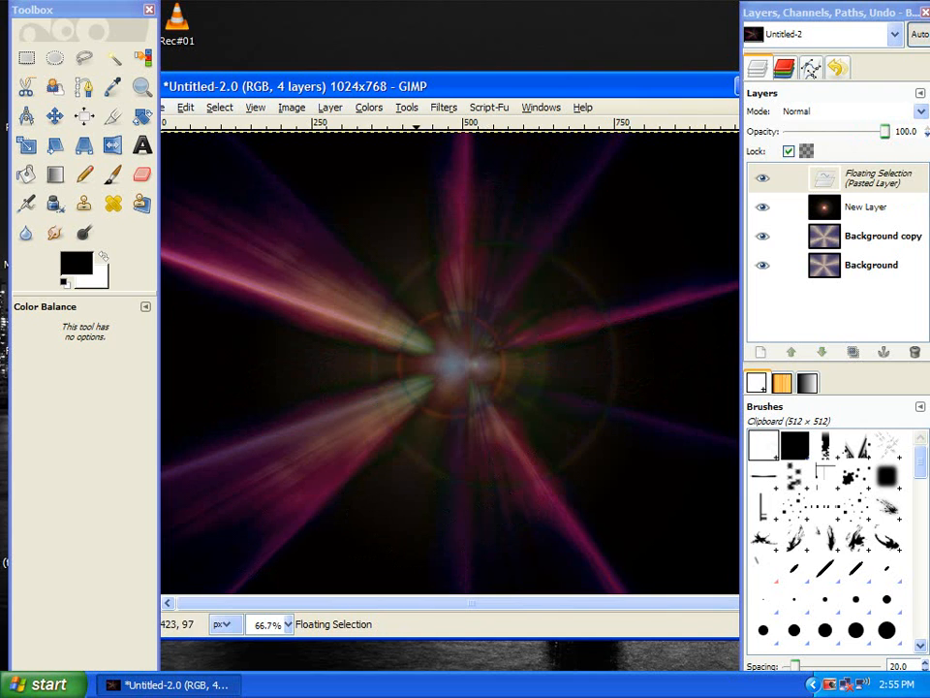
# Step: Reopen the Flame filter for the floating selection and bring up its flame editing options
pyautogui.click(444, 107)
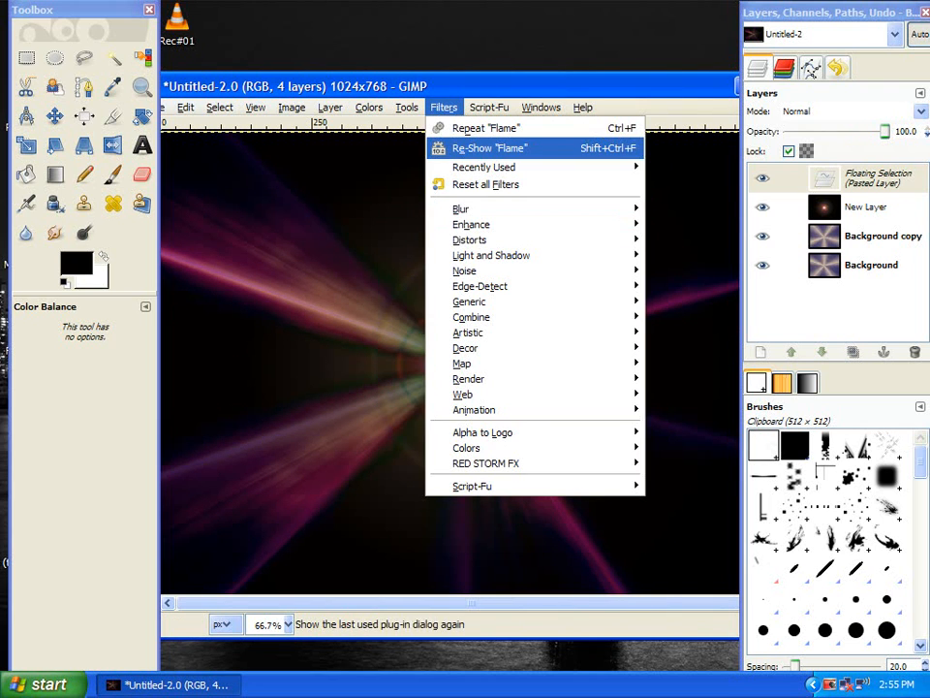
pyautogui.click(465, 148)
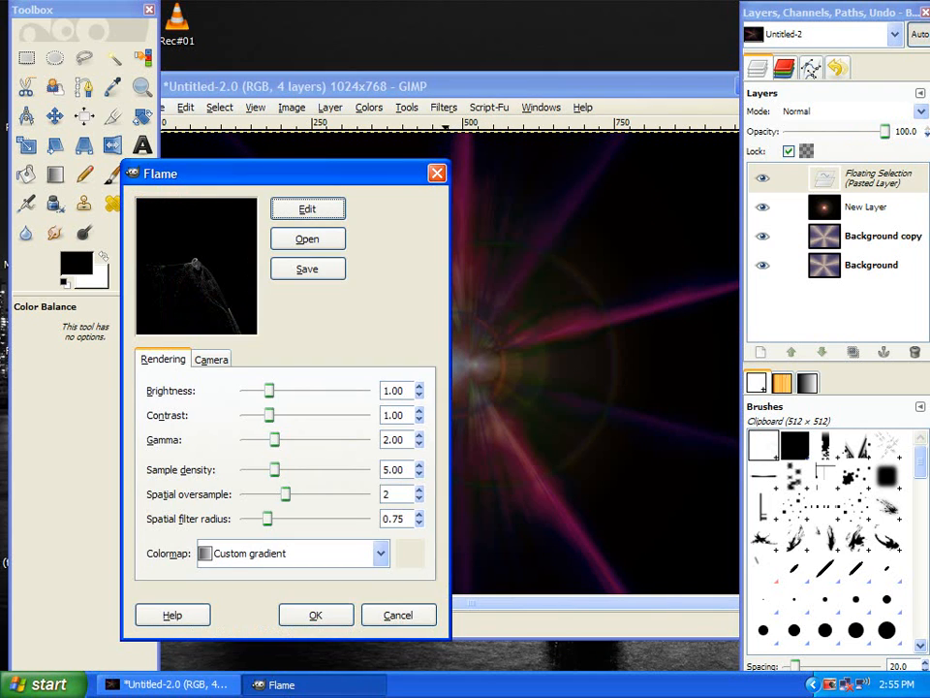
pyautogui.hotkey('alt', 'e')
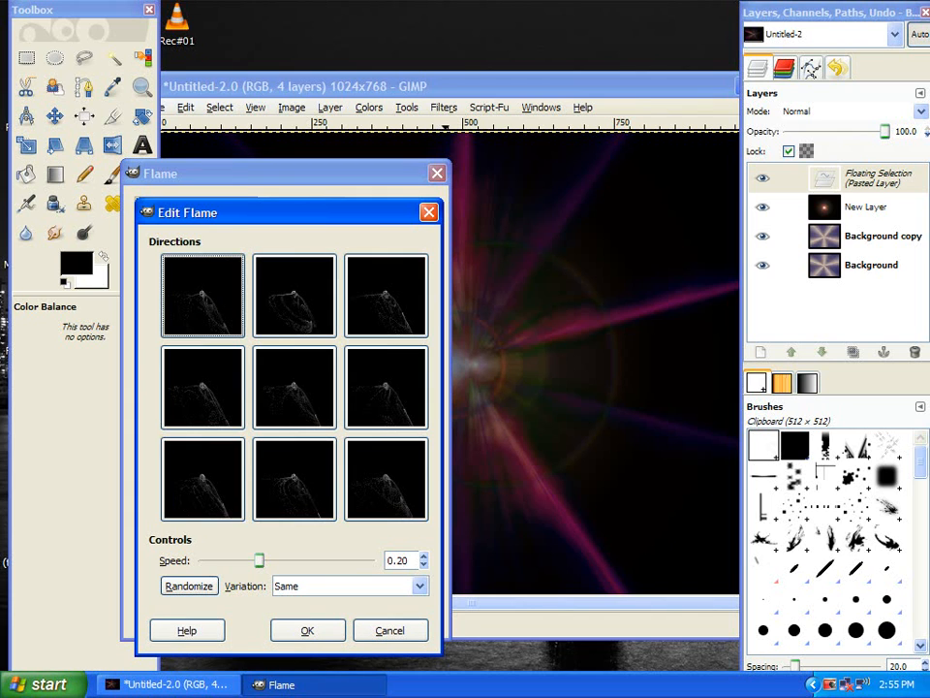
pyautogui.press('Escape')
pyautogui.press('Escape')
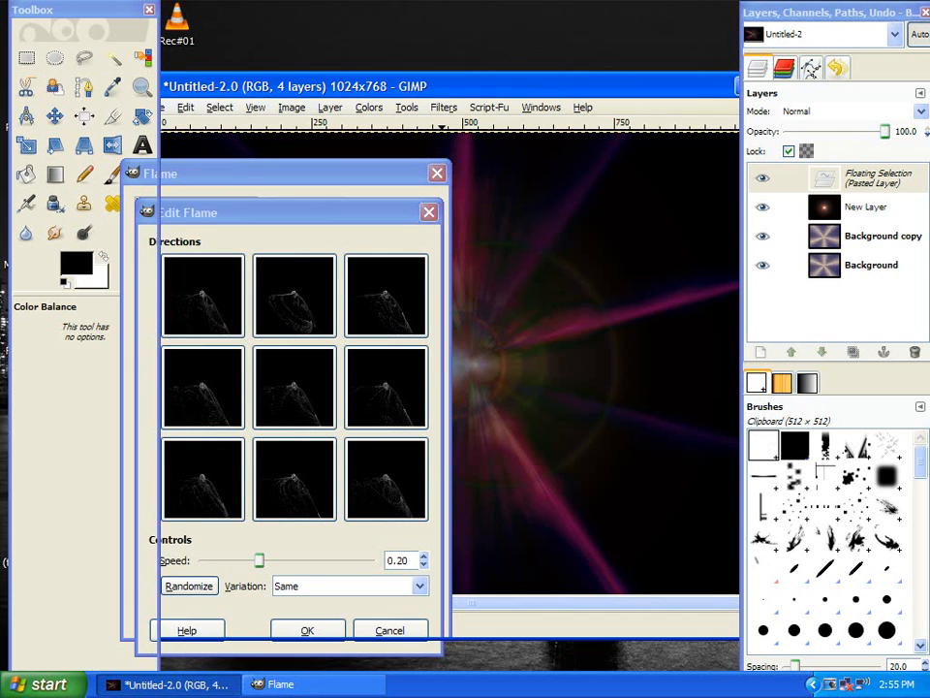
pyautogui.hotkey('alt', 'space')
pyautogui.press('Escape')
pyautogui.hotkey('alt', 'r')
pyautogui.press('Up')
pyautogui.press('Up')
pyautogui.press('Up')
pyautogui.press('Up')
pyautogui.press('Up')
pyautogui.press('Up')
pyautogui.press('Up')
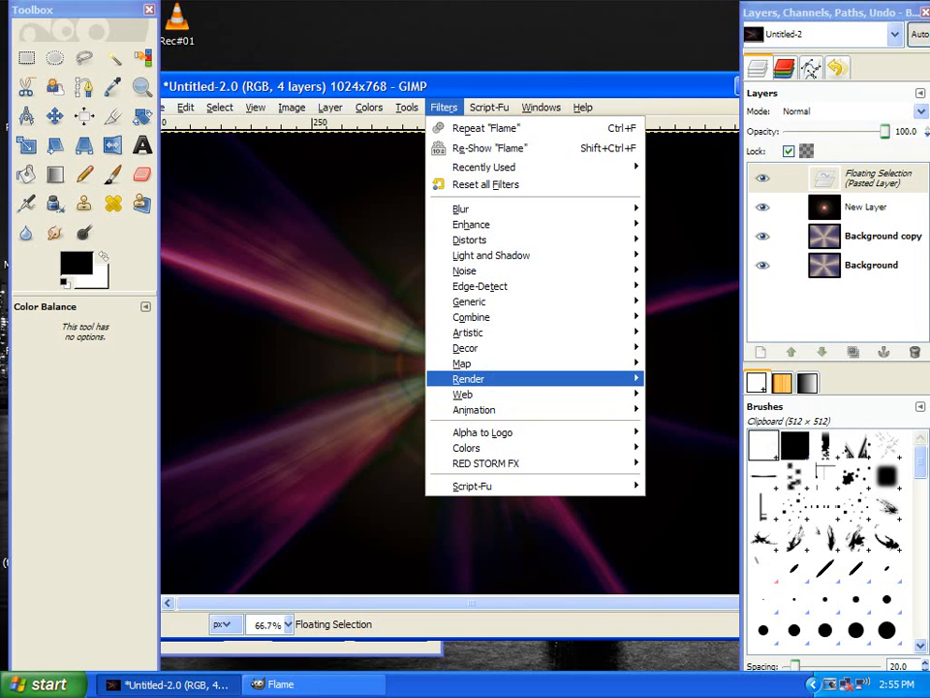
pyautogui.press('Right')
pyautogui.press('Down')
pyautogui.press('Down')
pyautogui.press('Up')
pyautogui.press('Left')
pyautogui.press('Home')
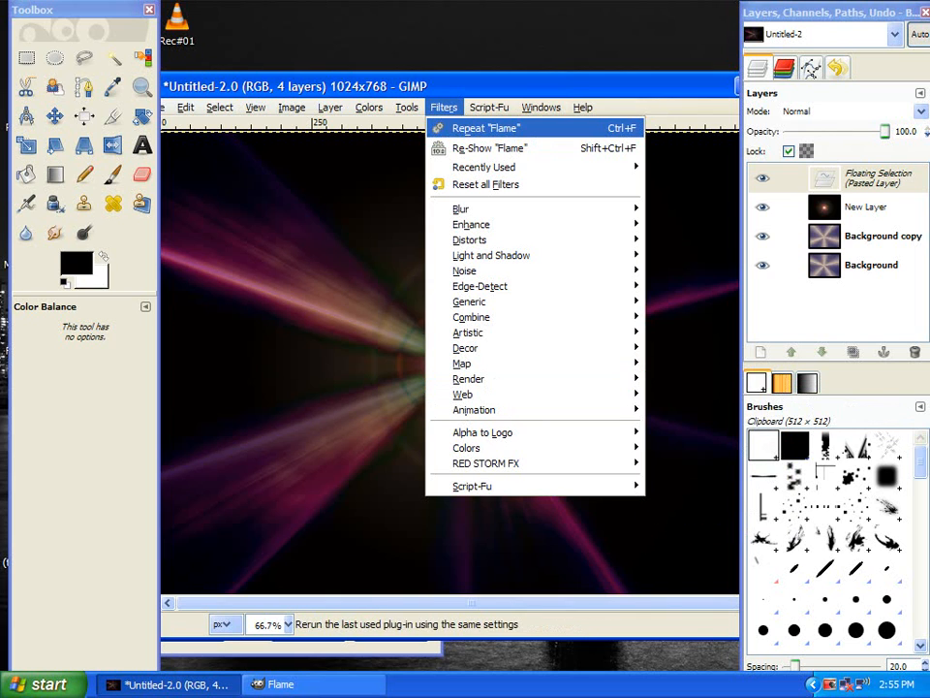
pyautogui.press('Left')
pyautogui.press('Escape')
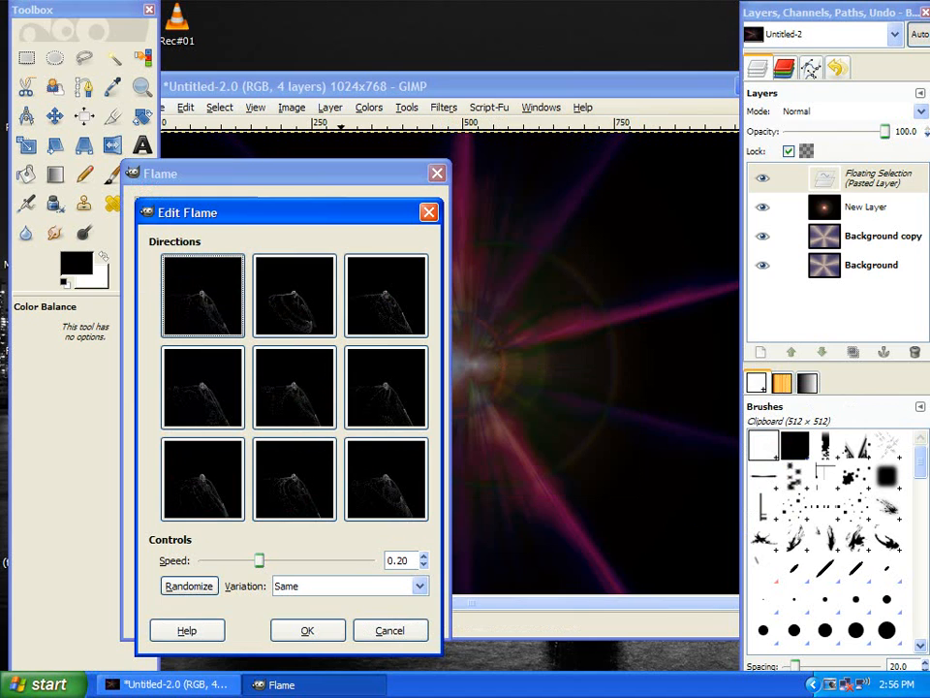
# Step: Pick the first flame variation in the bottom row of the directions grid and render it with the current settings
pyautogui.click(202, 479)
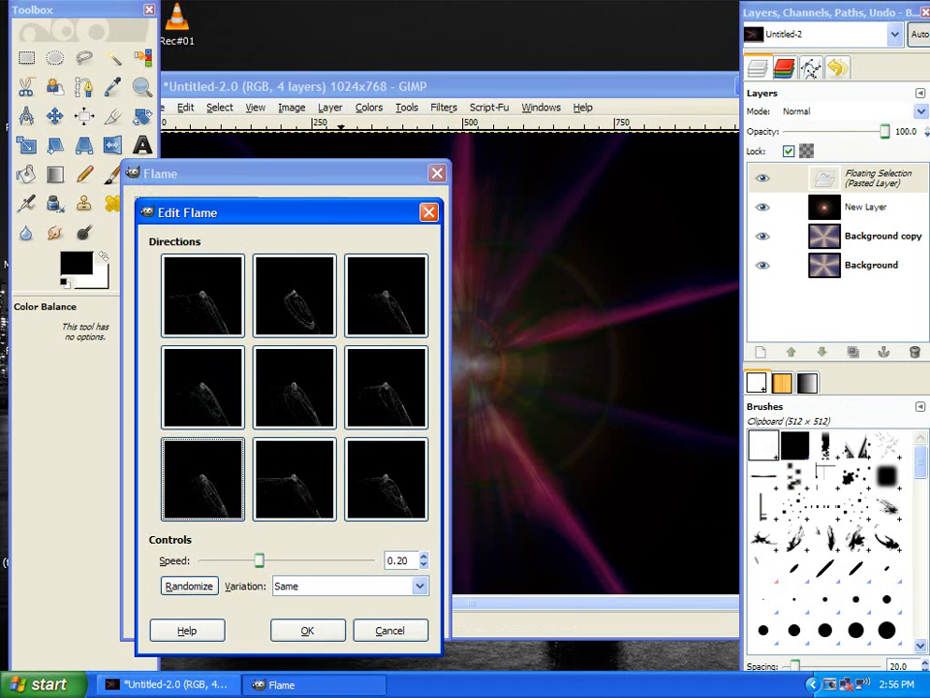
pyautogui.press('Return')
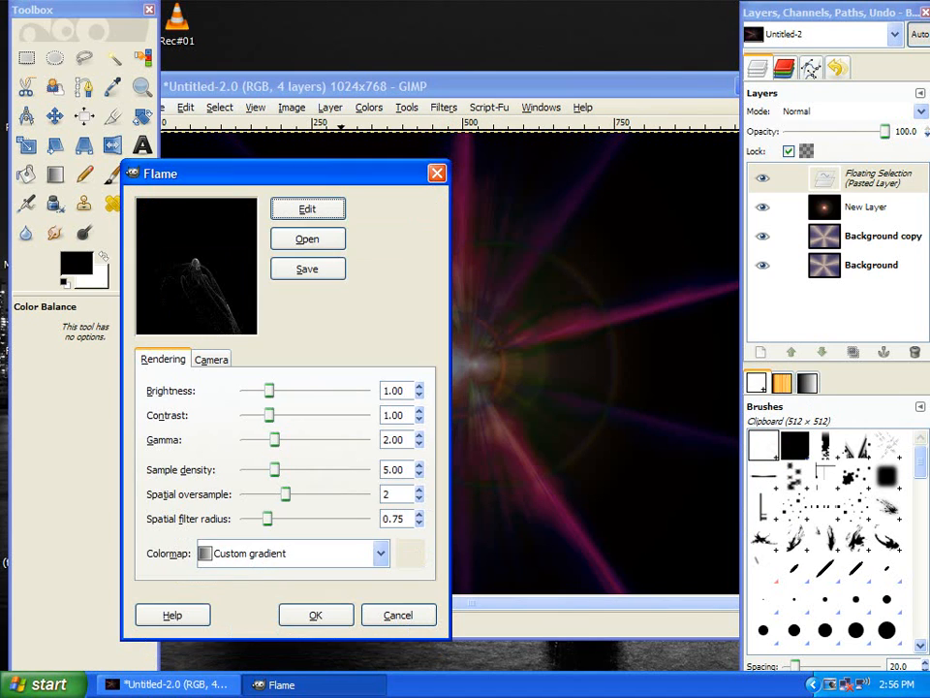
pyautogui.press('Return')
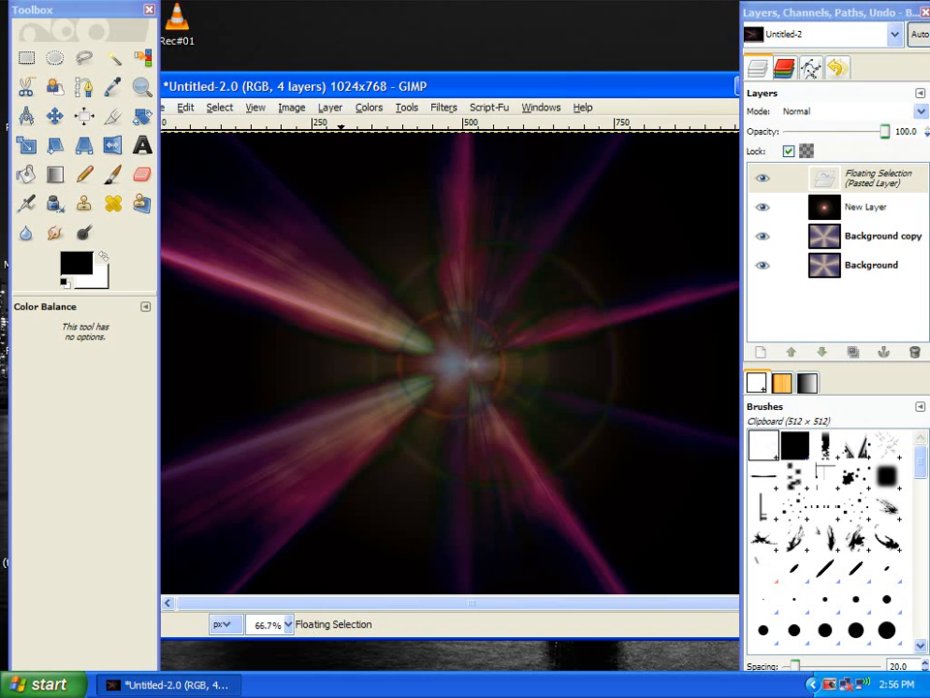
# Step: Turn the floating selection into its own layer and repeat the Flame render on it with the same settings
pyautogui.click(760, 352)
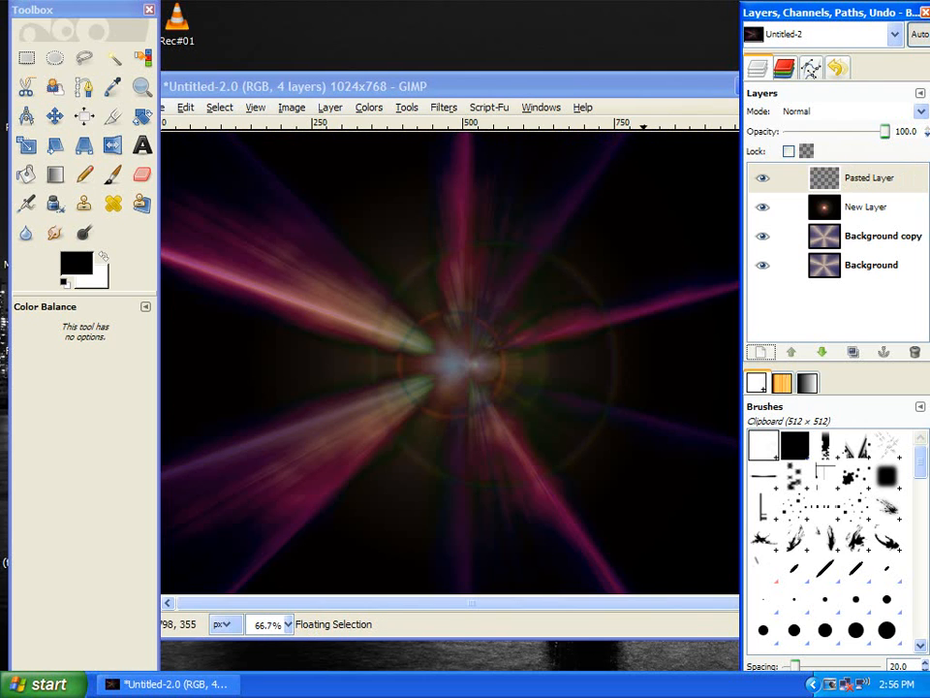
pyautogui.click(54, 116)
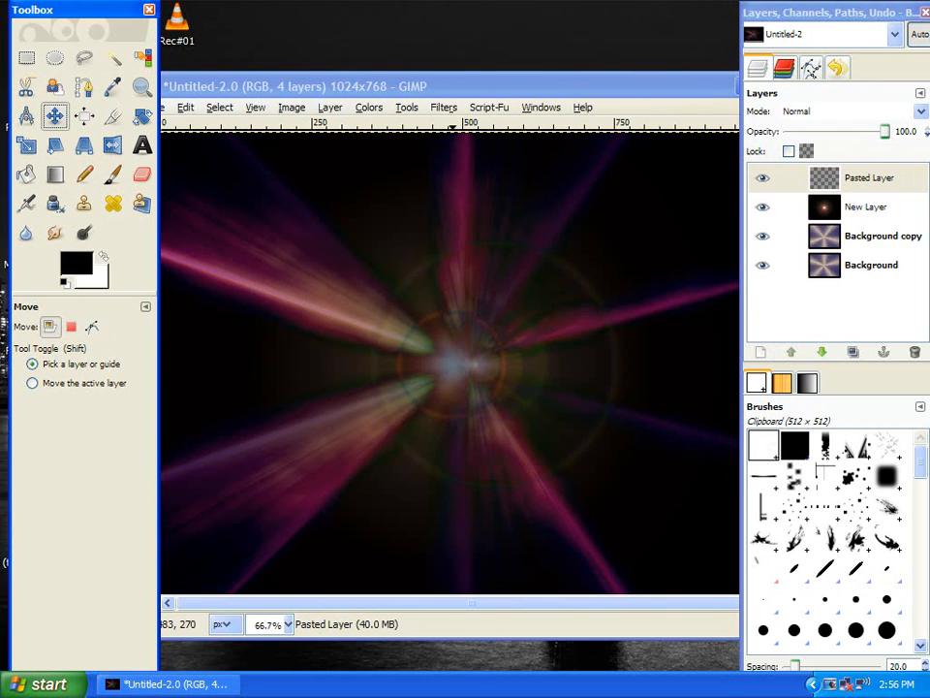
pyautogui.moveTo(446, 86)
pyautogui.mouseDown()
pyautogui.moveTo(328, 71)
pyautogui.moveTo(453, 68)
pyautogui.moveTo(478, 77)
pyautogui.moveTo(461, 100)
pyautogui.mouseUp()
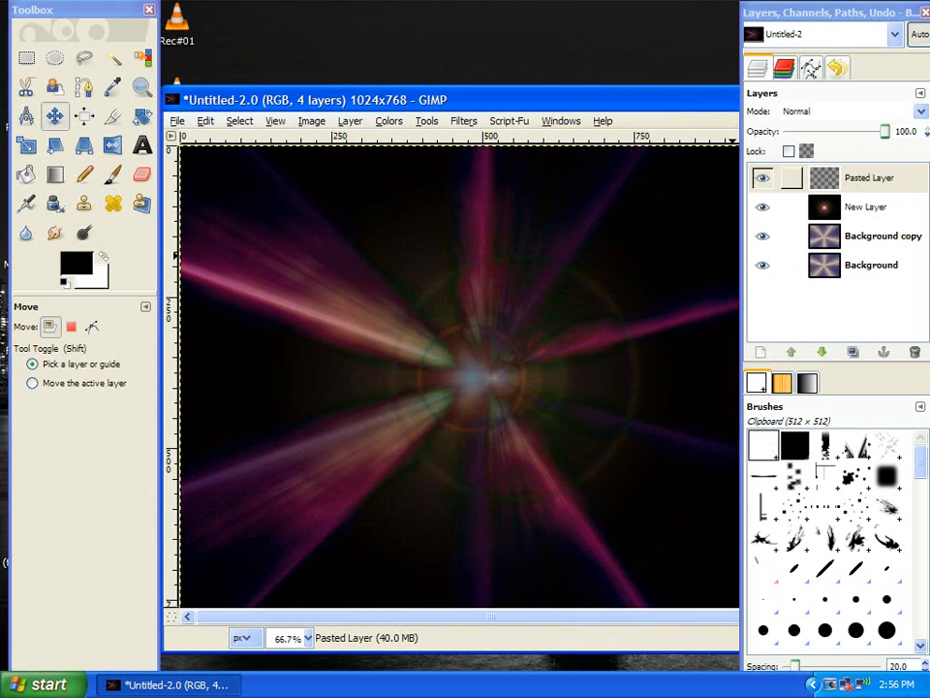
pyautogui.click(463, 120)
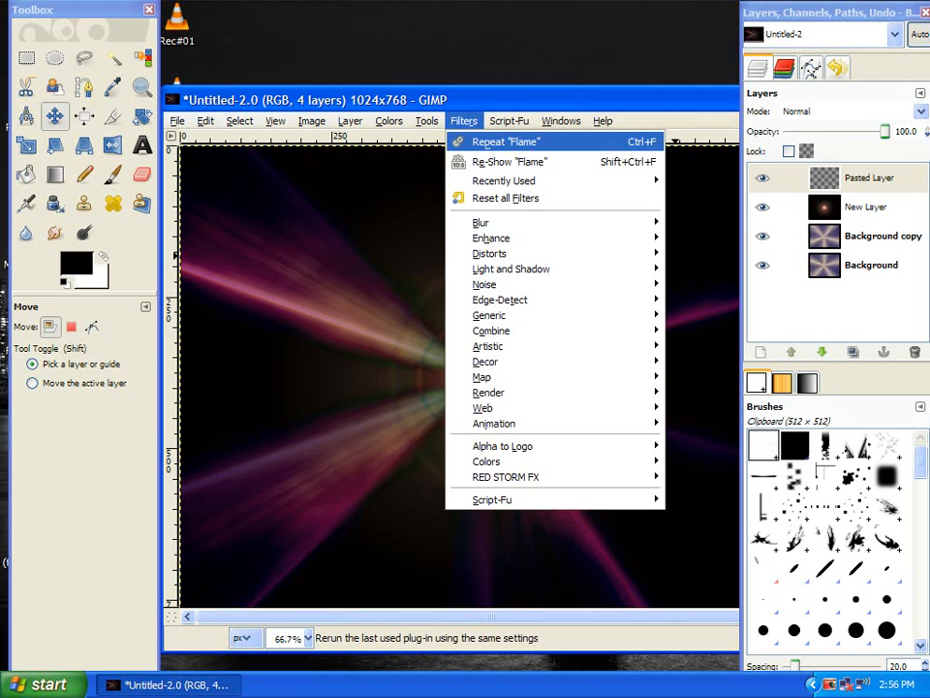
pyautogui.click(506, 141)
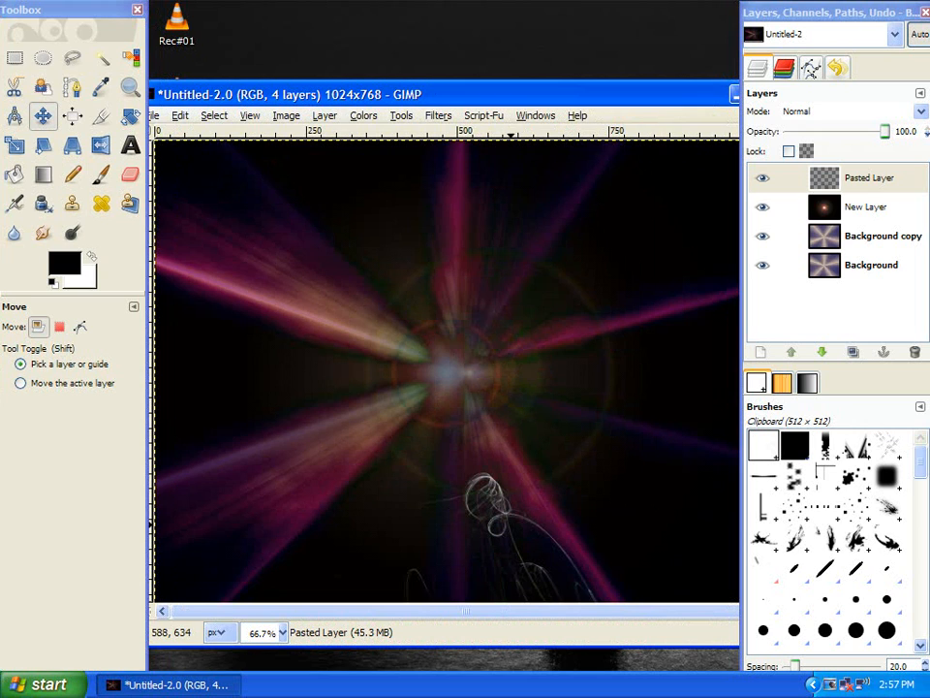
# Step: Move the rendered flame up onto the bright center of the explosion, and place a pasted copy directly over it
pyautogui.moveTo(484, 514)
pyautogui.mouseDown()
pyautogui.moveTo(427, 307)
pyautogui.moveTo(436, 363)
pyautogui.moveTo(455, 390)
pyautogui.mouseUp()
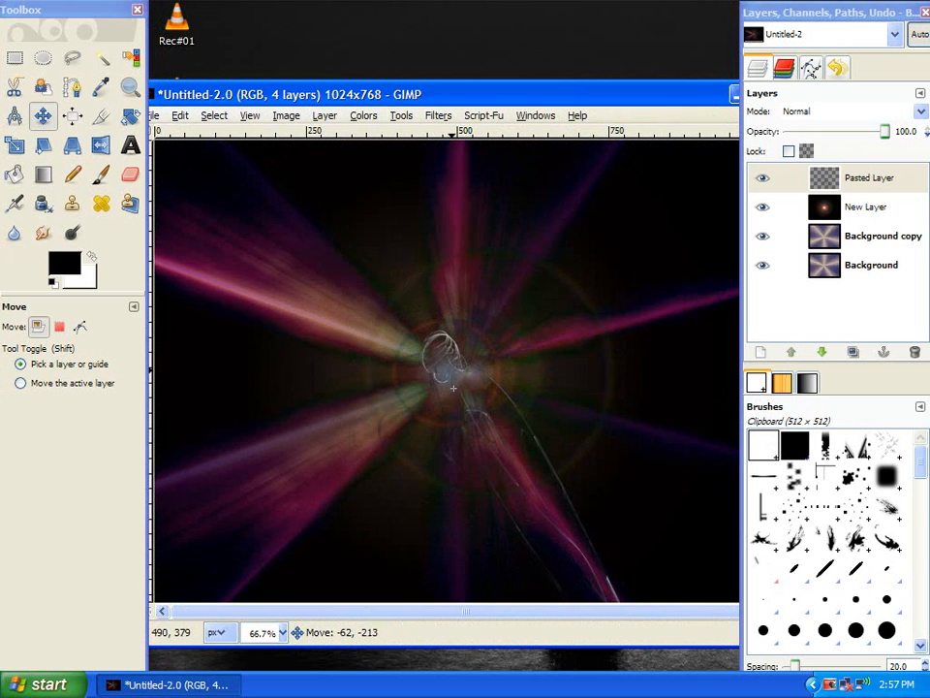
pyautogui.moveTo(452, 385); pyautogui.dragTo(451, 388)
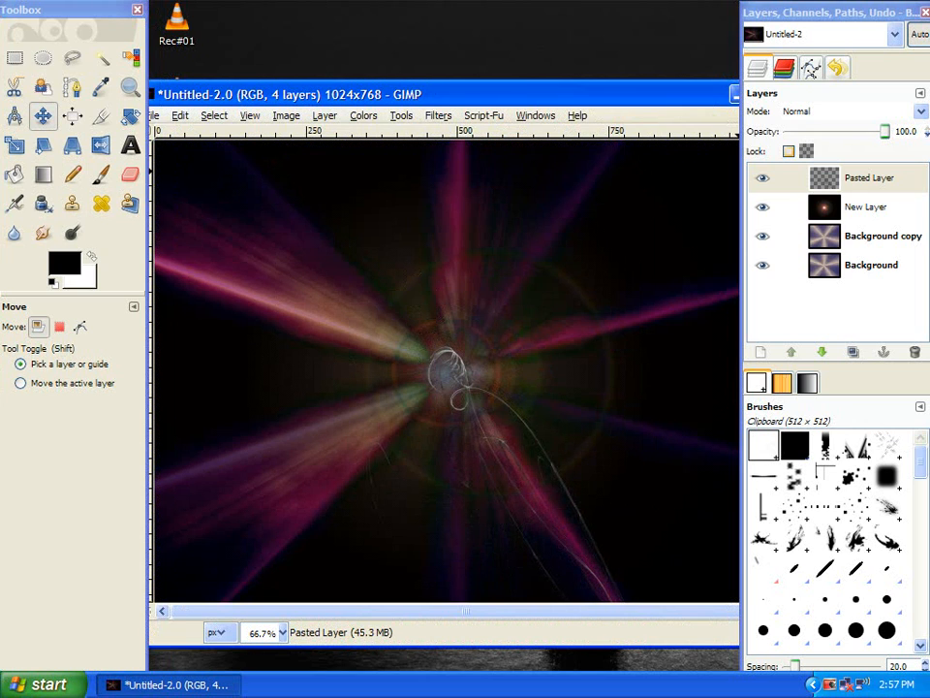
pyautogui.hotkey('ctrl', 'c')
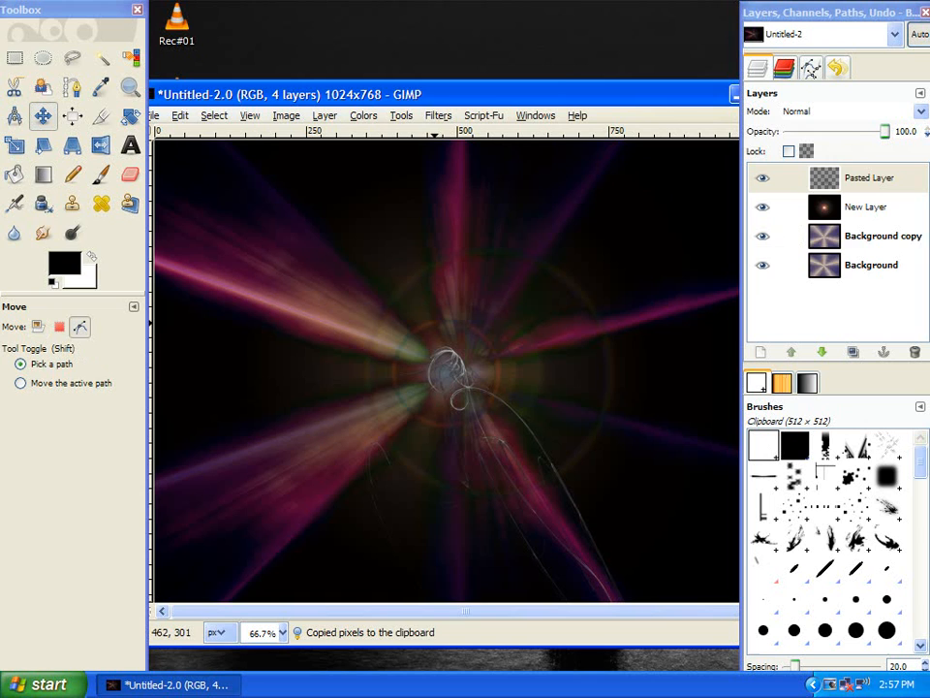
pyautogui.hotkey('ctrl', 'v')
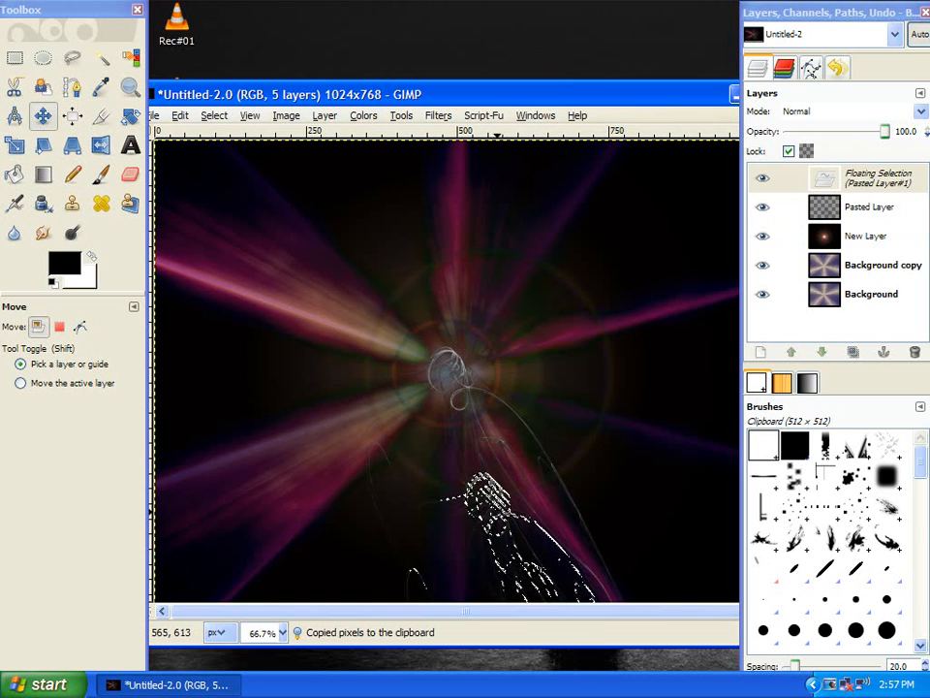
pyautogui.moveTo(482, 494); pyautogui.dragTo(445, 371)
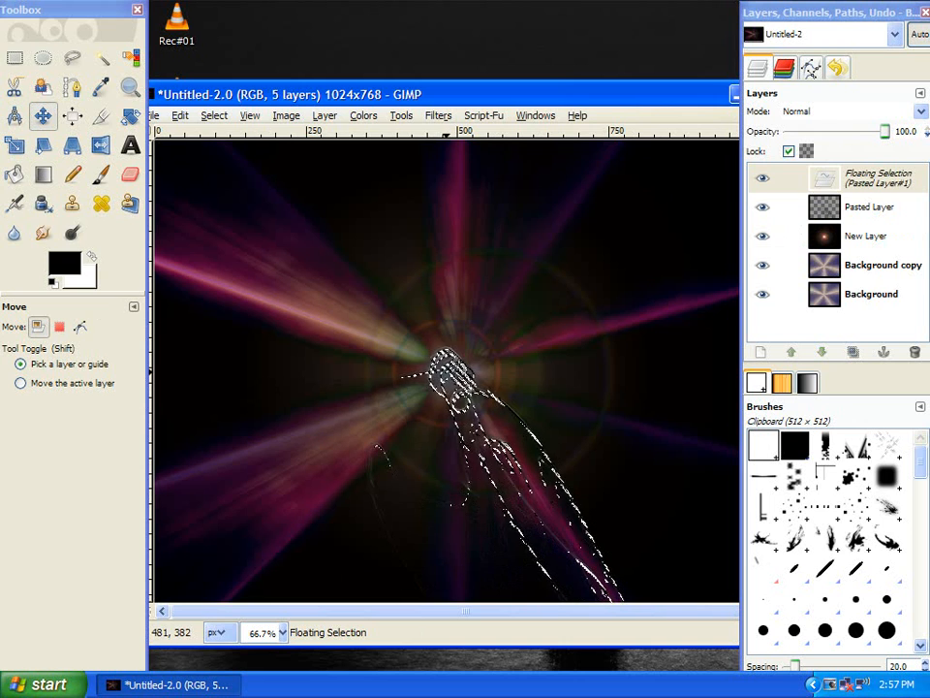
# Step: Rotate the pasted flame copy by -180 degrees about center X 496, Y 419 px
pyautogui.click(130, 115)
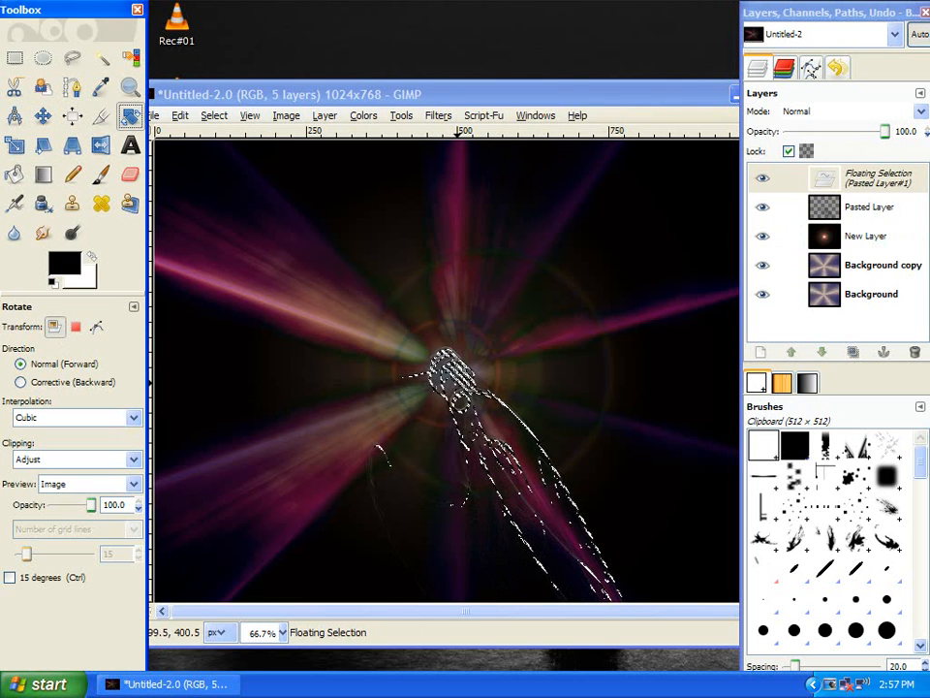
pyautogui.click(382, 319)
pyautogui.moveTo(383, 320); pyautogui.dragTo(533, 455)
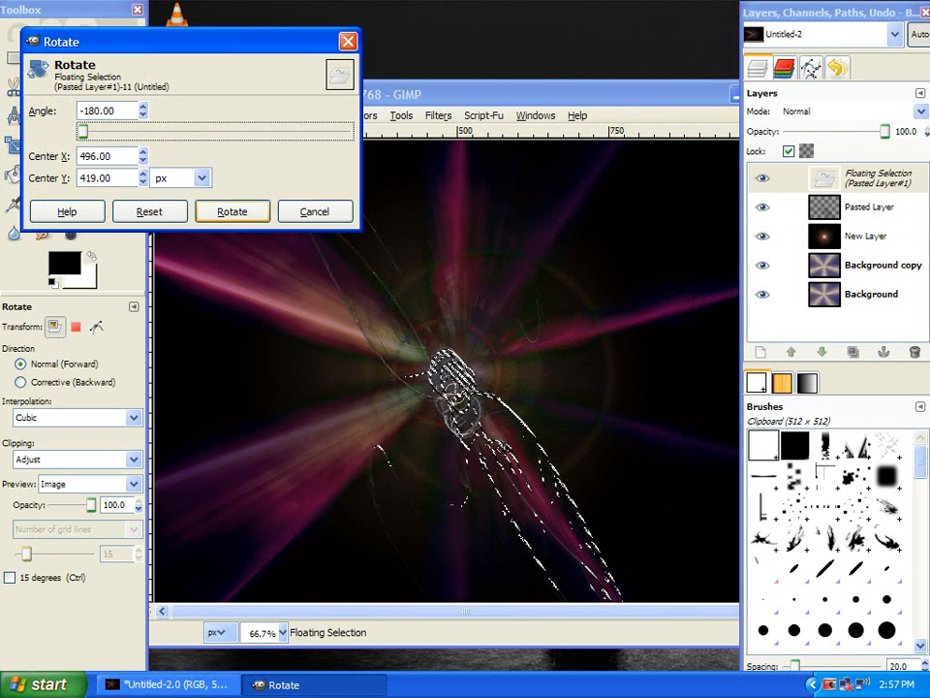
pyautogui.click(232, 211)
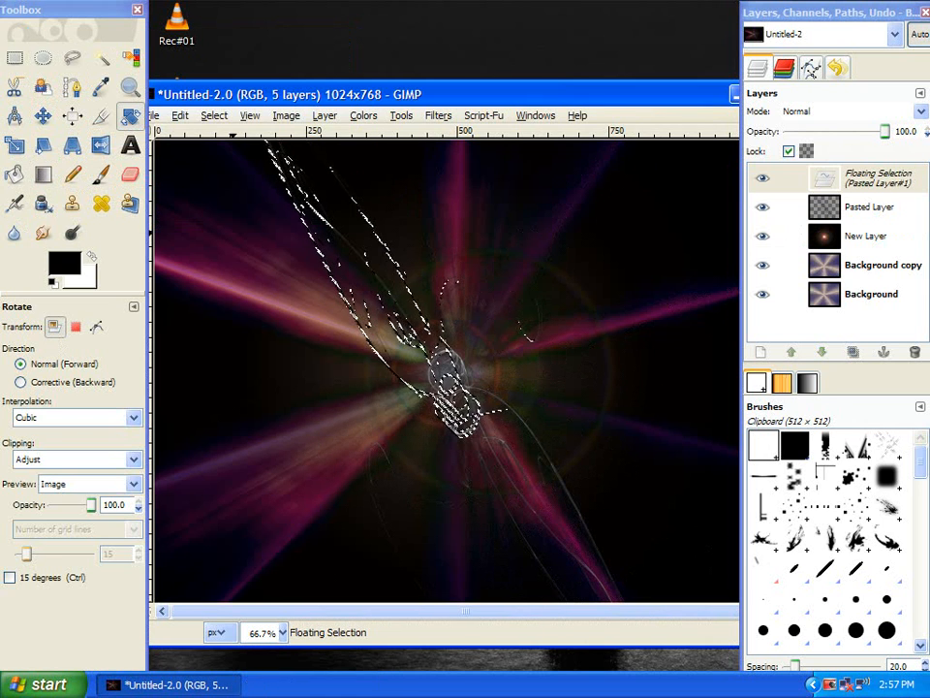
# Step: Nudge the rotated flame copy up to meet the original at the bright center and anchor it to the flame layer
pyautogui.click(43, 115)
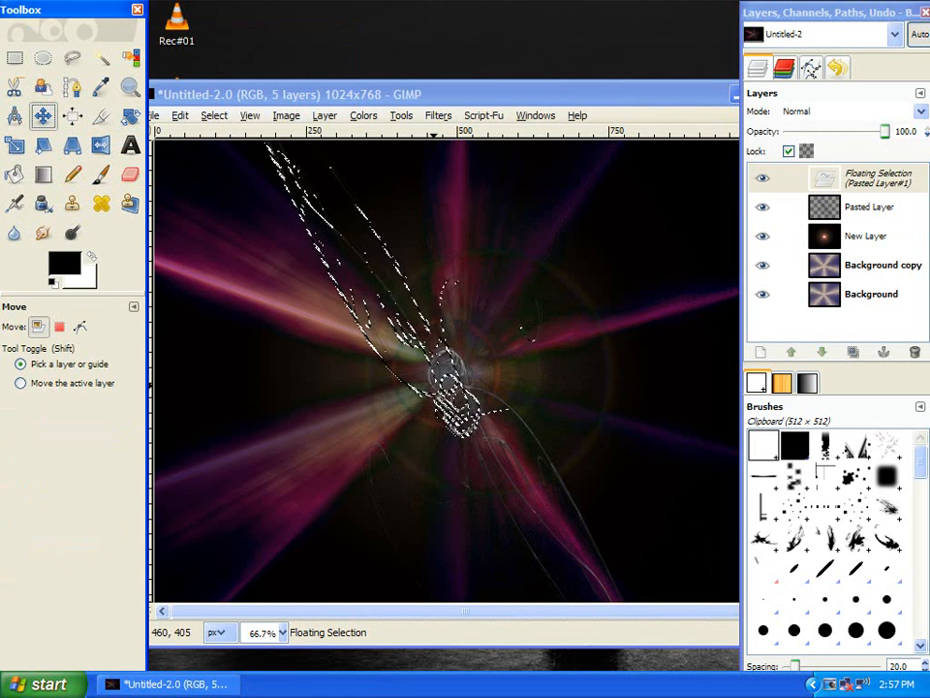
pyautogui.moveTo(472, 420); pyautogui.dragTo(470, 399)
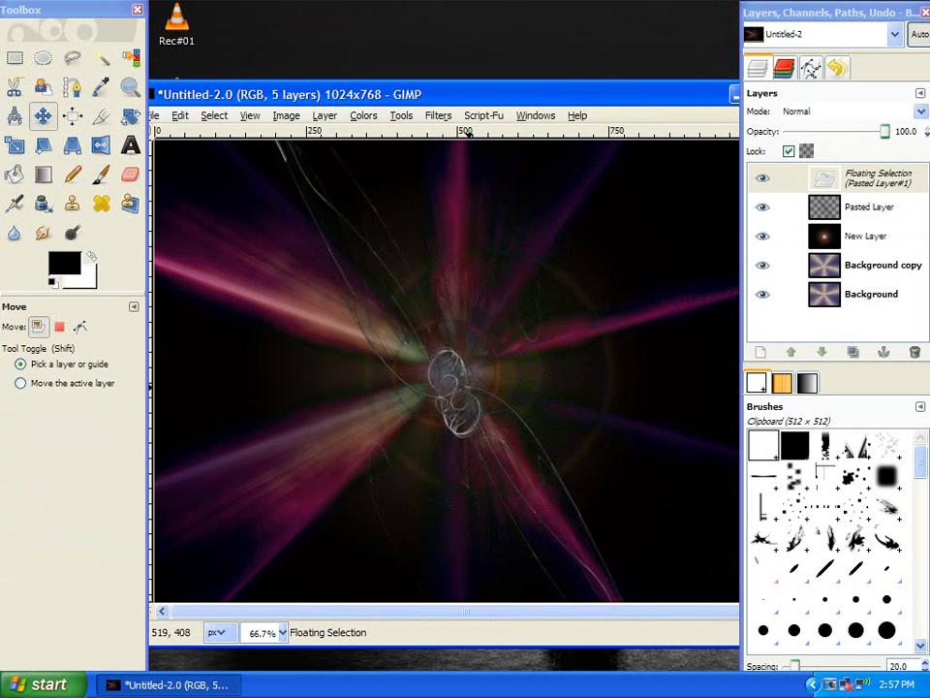
pyautogui.click(513, 383)
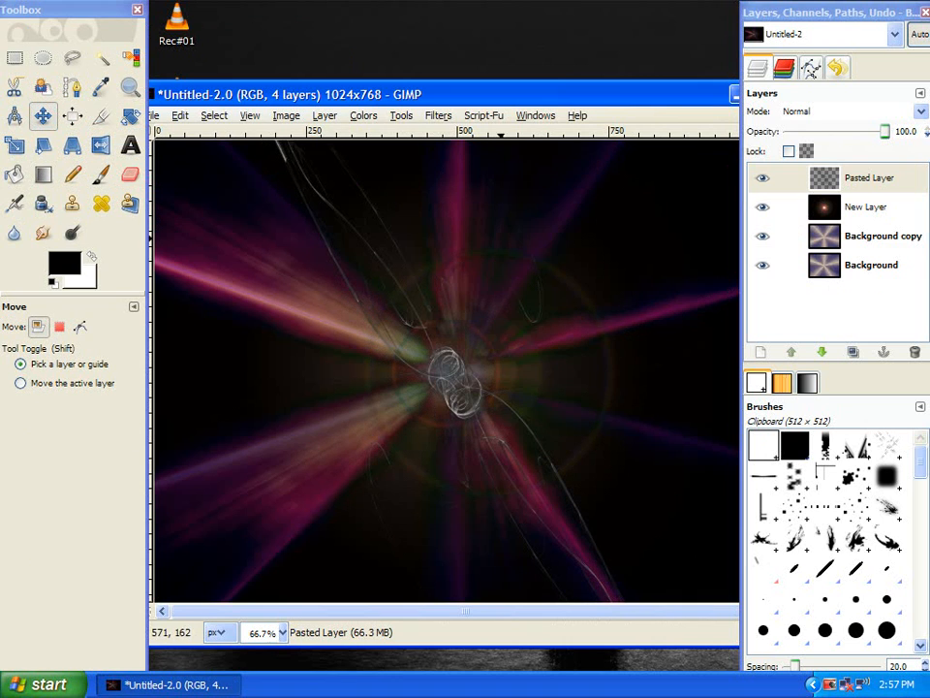
# Step: Adjust the flame layer's midtone color balance to Cyan-Red -100, Magenta-Green 100 and Yellow-Blue 100
pyautogui.click(364, 115)
pyautogui.click(405, 137)
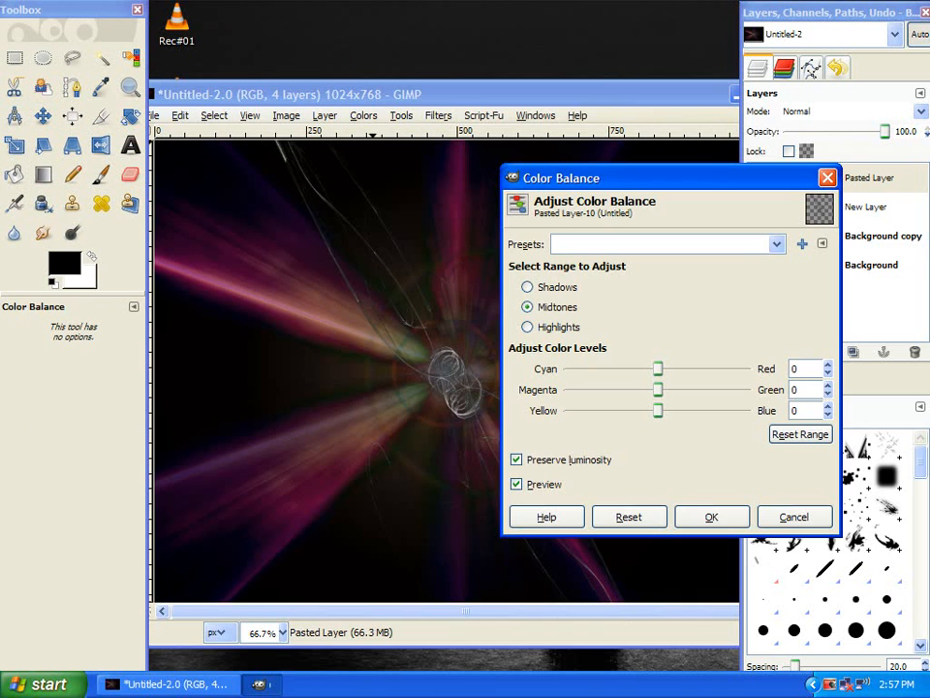
pyautogui.moveTo(658, 369); pyautogui.dragTo(568, 368)
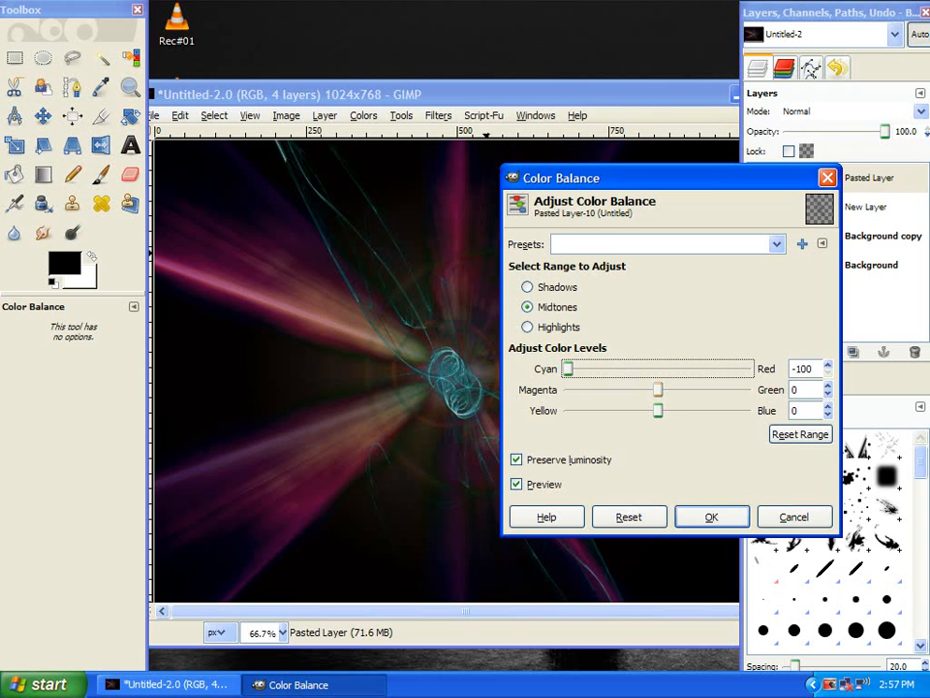
pyautogui.moveTo(658, 389); pyautogui.dragTo(748, 388)
pyautogui.moveTo(658, 410); pyautogui.dragTo(748, 409)
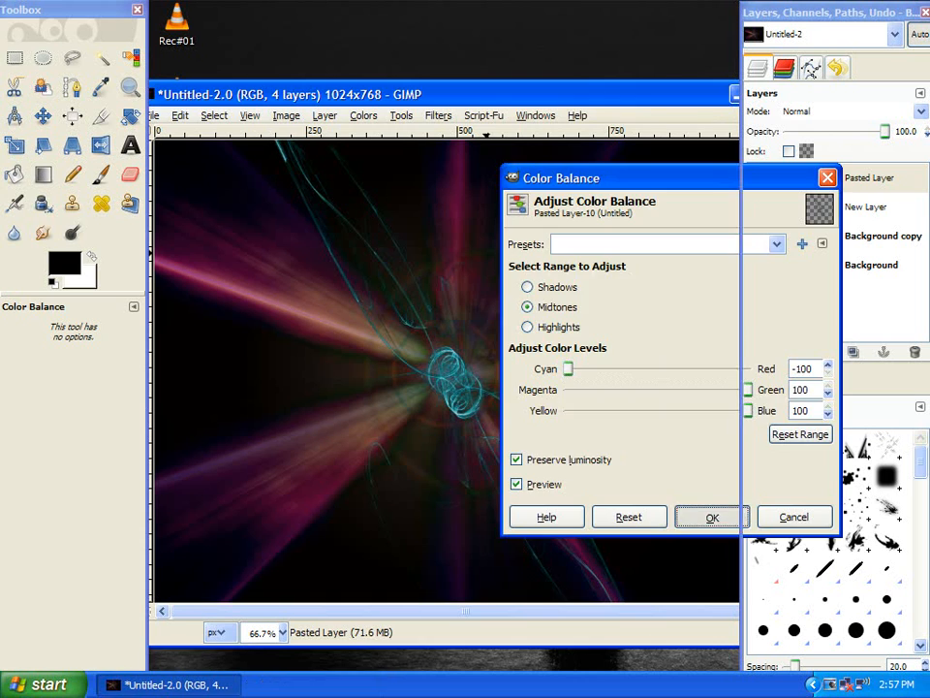
pyautogui.press('Return')
# Step: Save the image to the Desktop as test123.png, merging the visible layers and using PNG compression level 9
pyautogui.moveTo(291, 94); pyautogui.dragTo(310, 90)
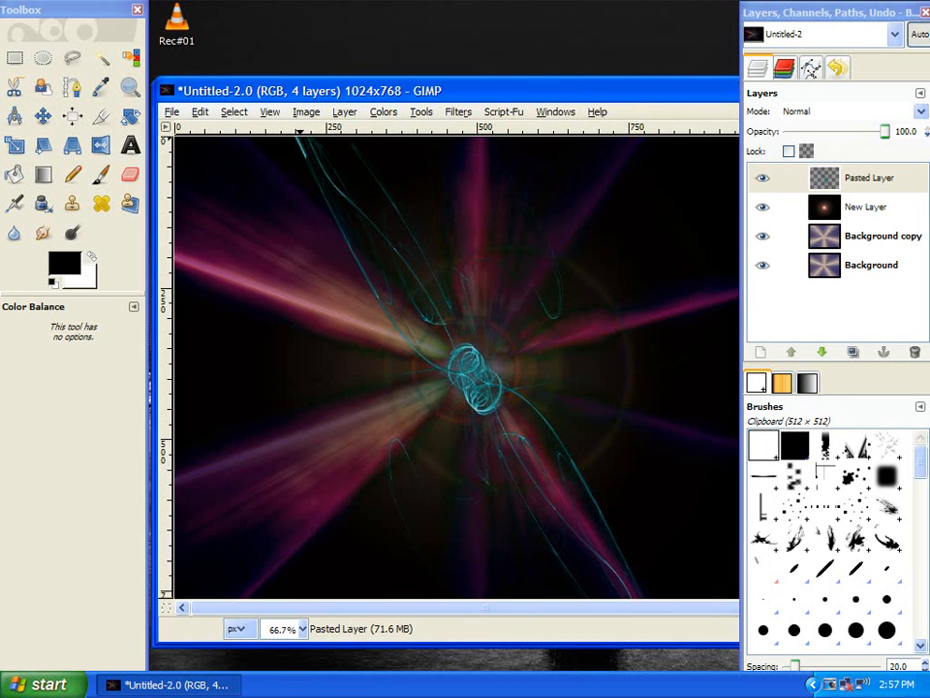
pyautogui.click(171, 112)
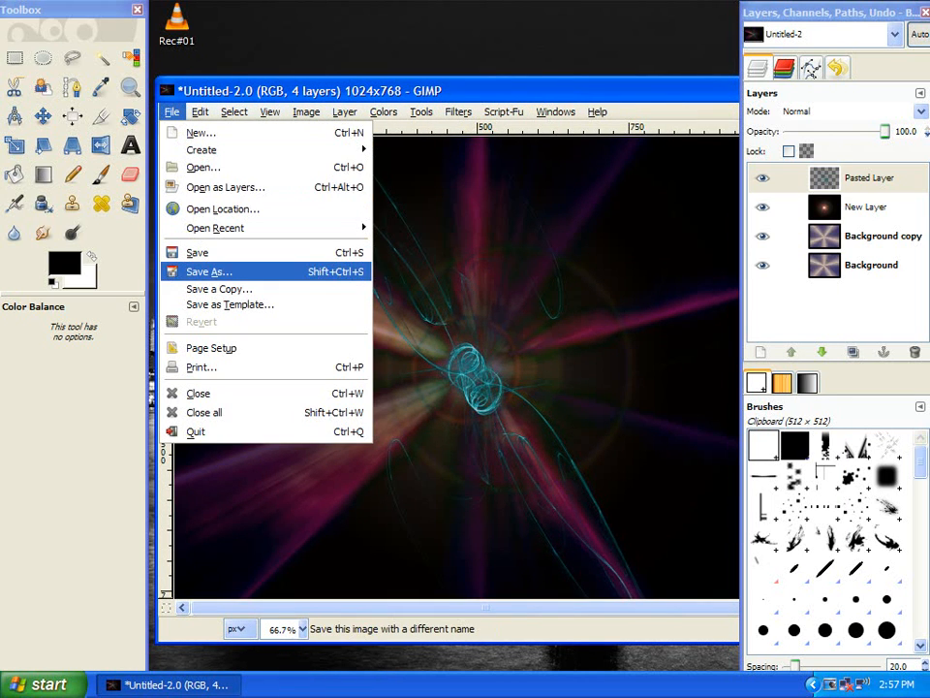
pyautogui.click(208, 271)
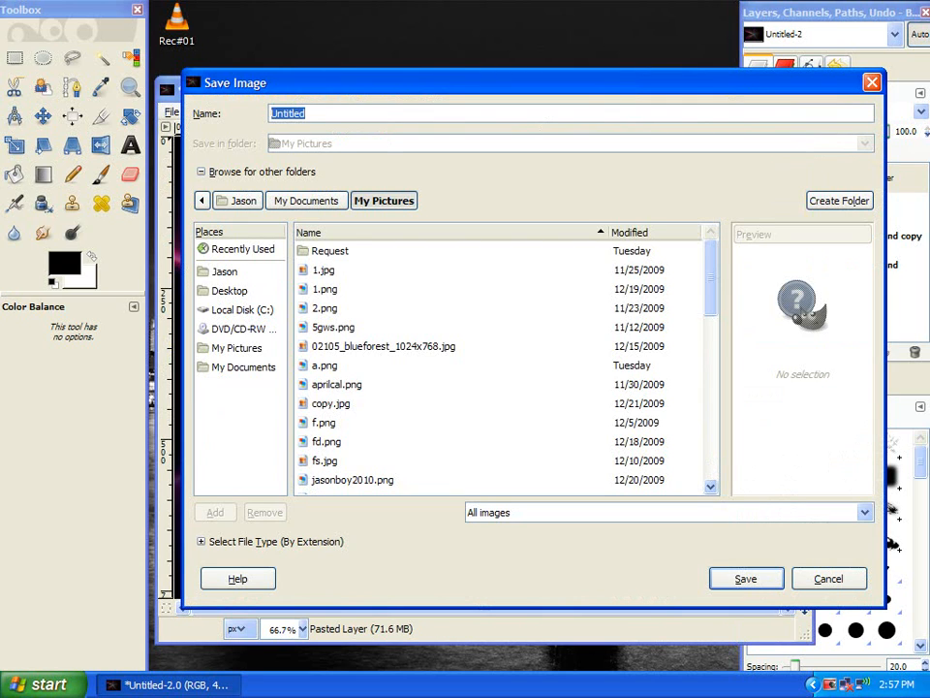
pyautogui.click(224, 271)
pyautogui.click(228, 291)
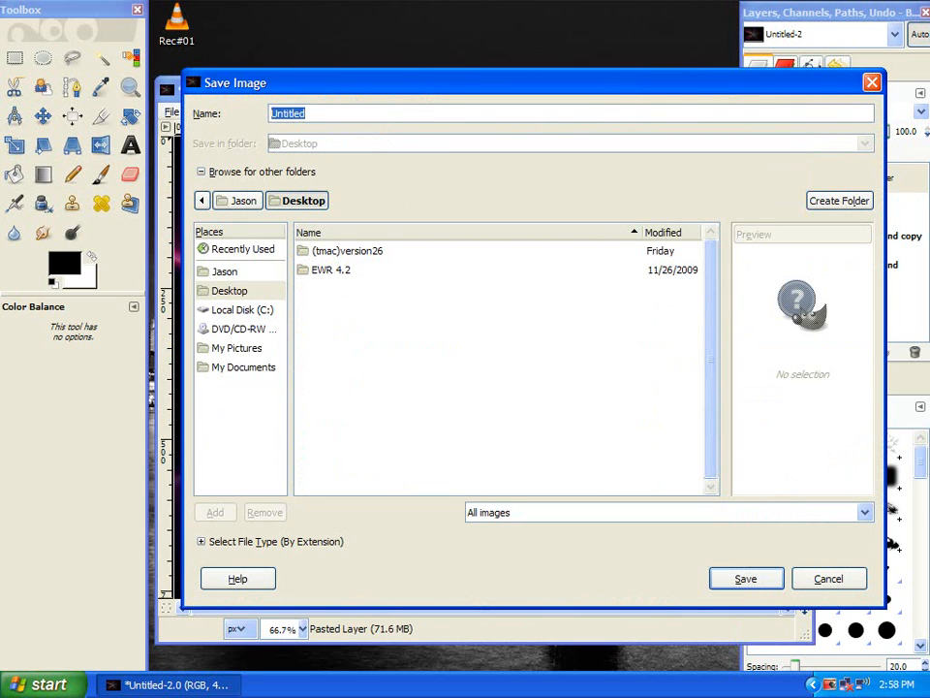
pyautogui.write('test123.png')
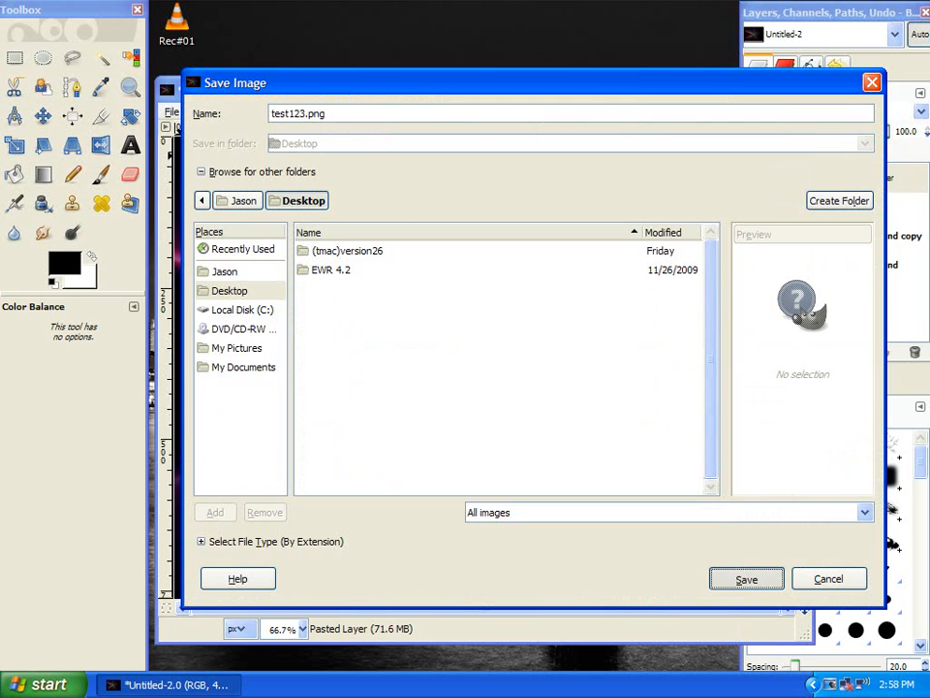
pyautogui.press('Return')
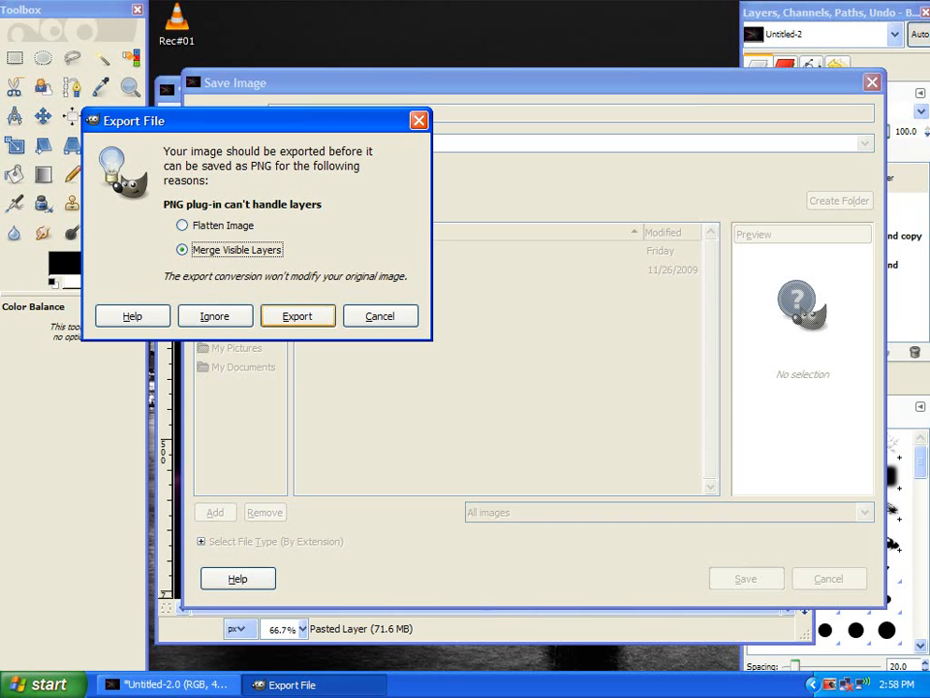
pyautogui.click(298, 316)
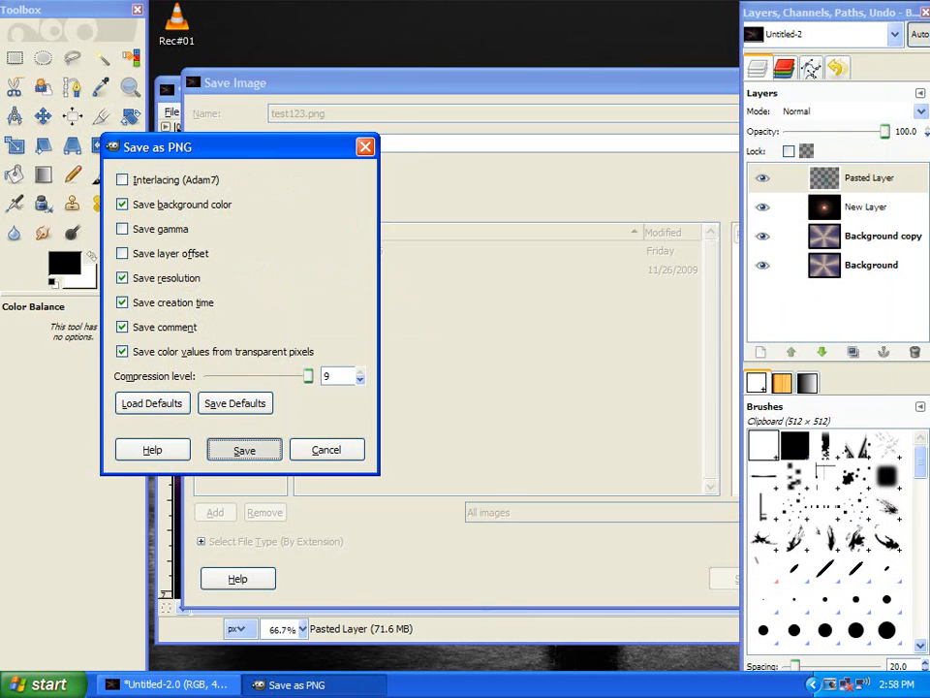
pyautogui.press('Return')
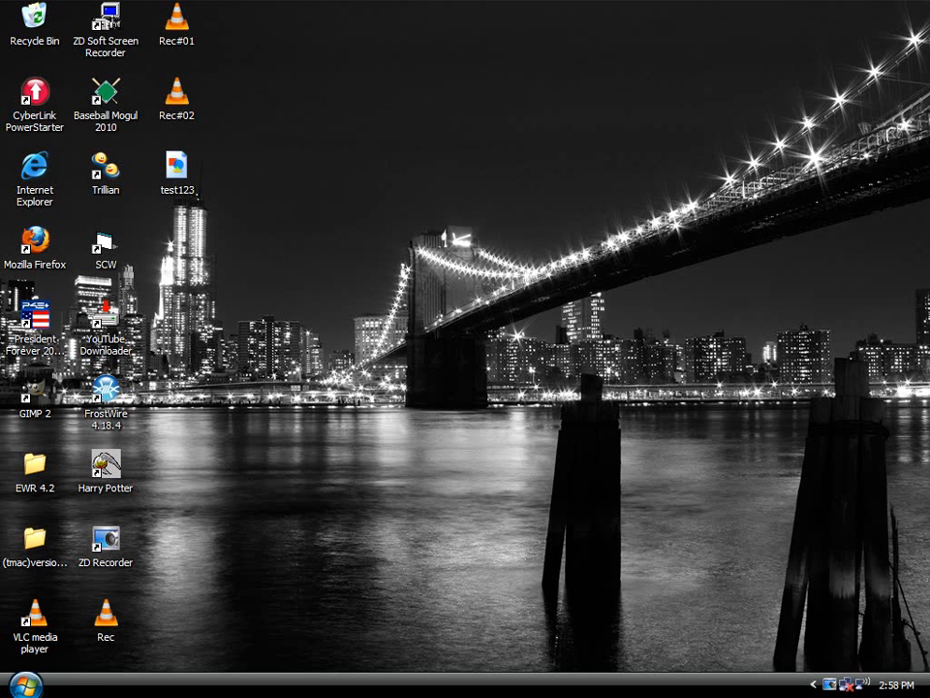
# Step: Preview the exported test123 image from the desktop in Windows Picture and Fax Viewer, and close the viewer
pyautogui.click(176, 173)
pyautogui.rightClick(182, 174)
pyautogui.click(209, 180)
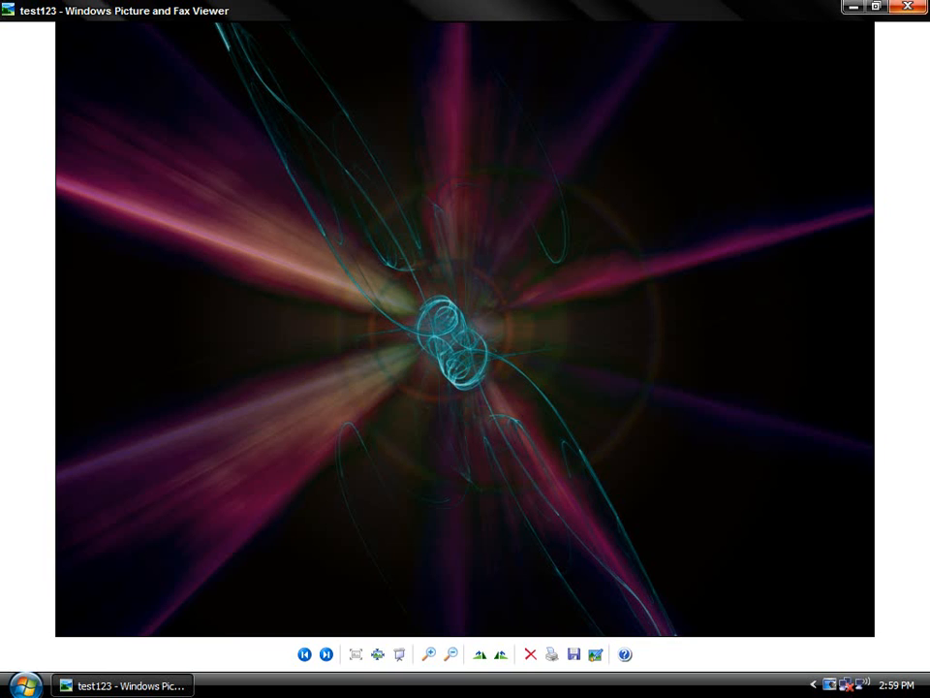
pyautogui.hotkey('alt', 'F4')
pyautogui.rightClick(758, 70)
pyautogui.click(795, 197)
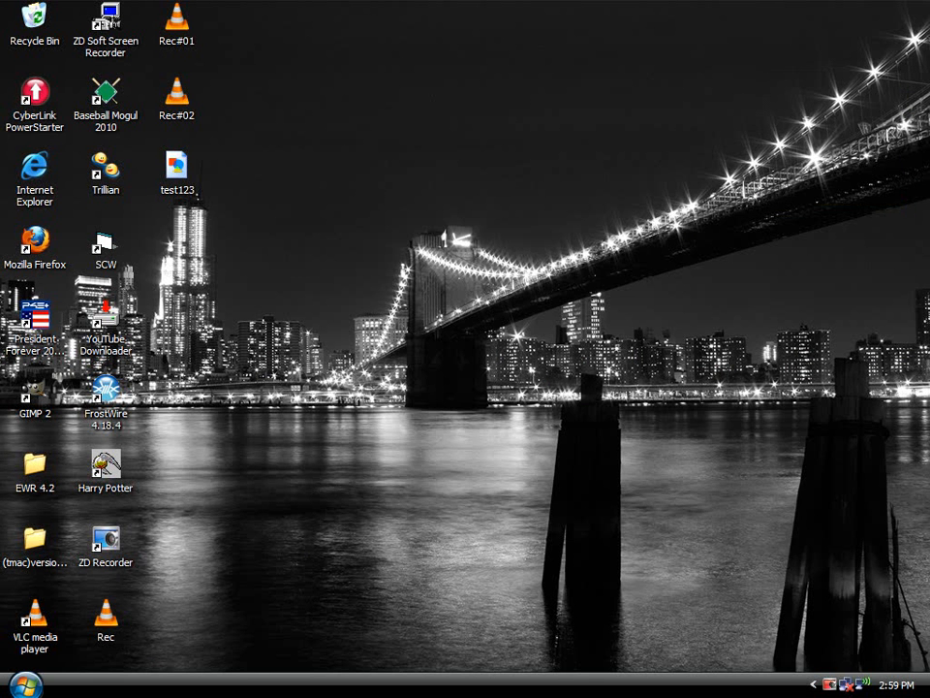
pyautogui.hotkey('ctrl', 'Tab')
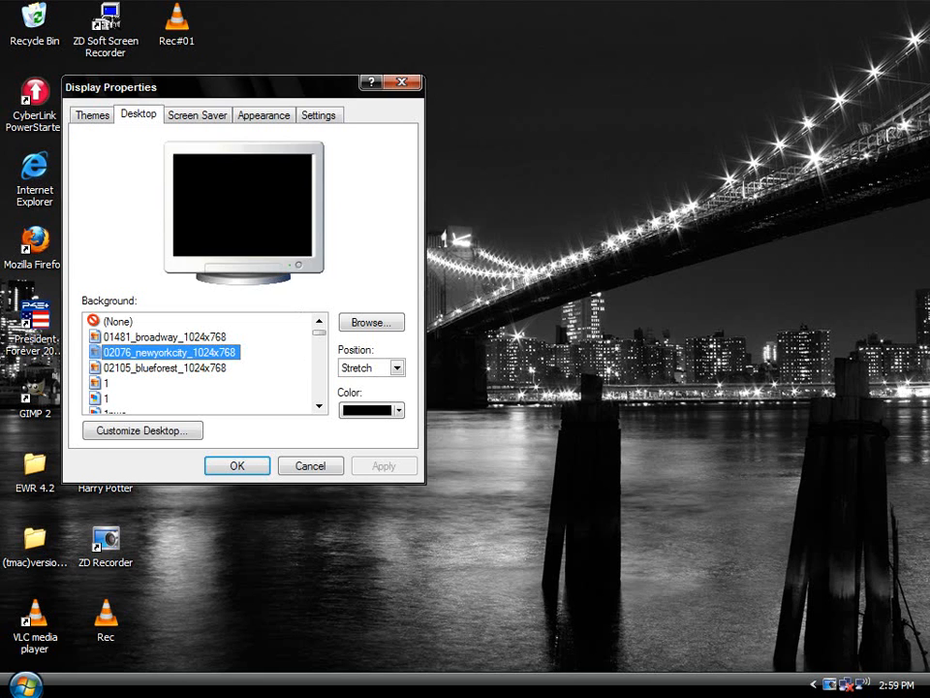
pyautogui.moveTo(193, 87); pyautogui.dragTo(317, 88)
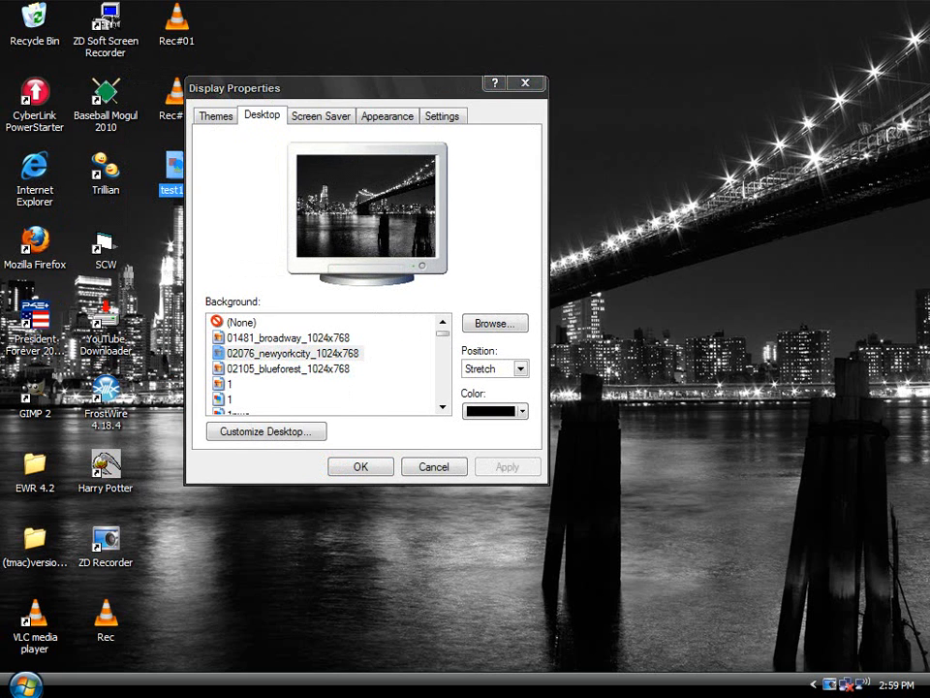
# Step: Open the test123 image in the picture viewer, set it as the desktop background, and close the viewer
pyautogui.rightClick(173, 180)
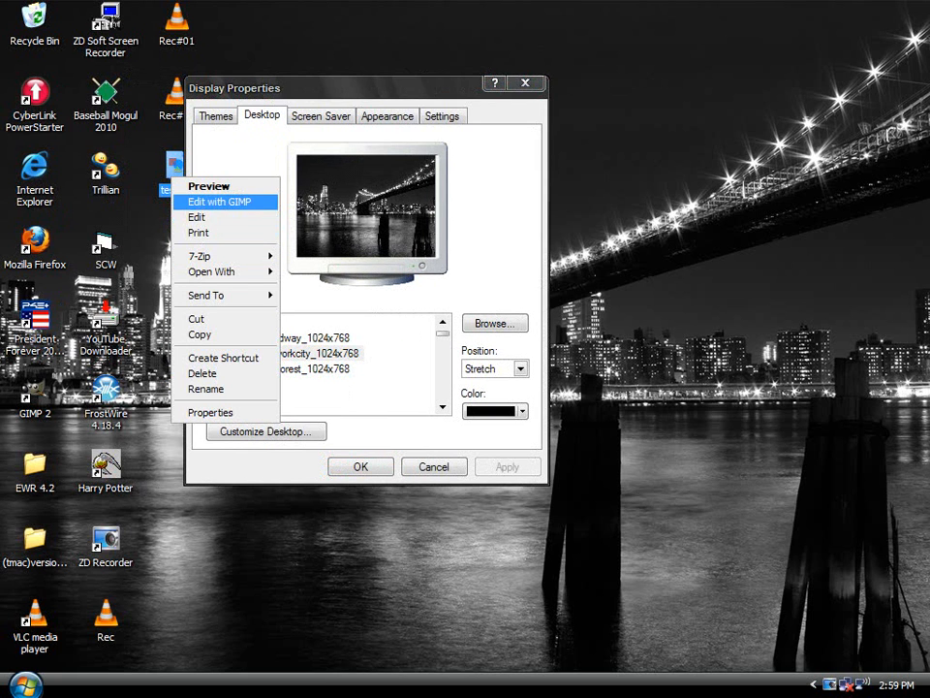
pyautogui.click(208, 185)
pyautogui.rightClick(287, 236)
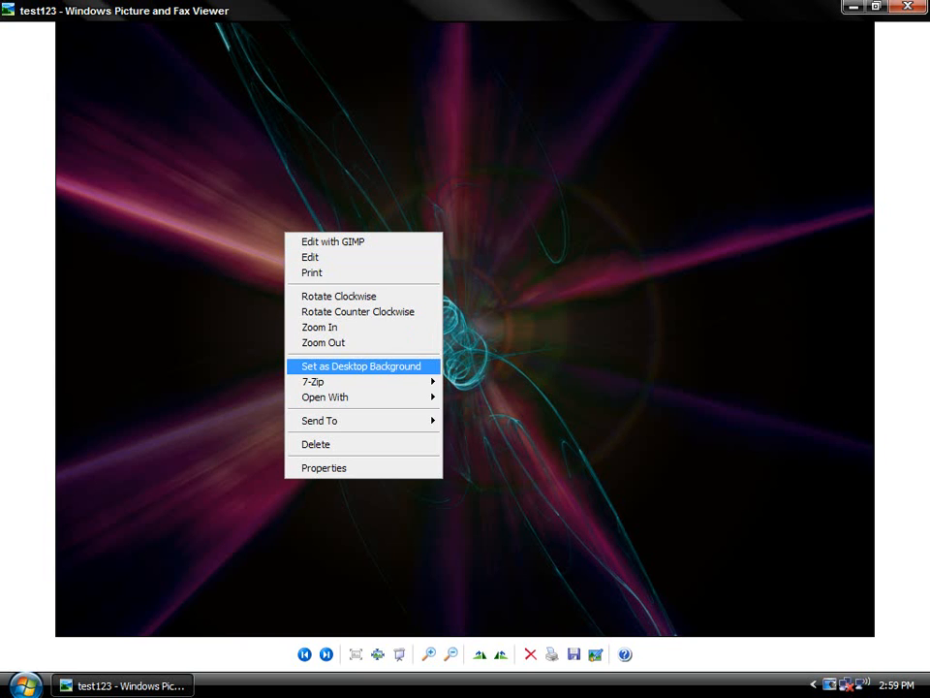
pyautogui.click(360, 365)
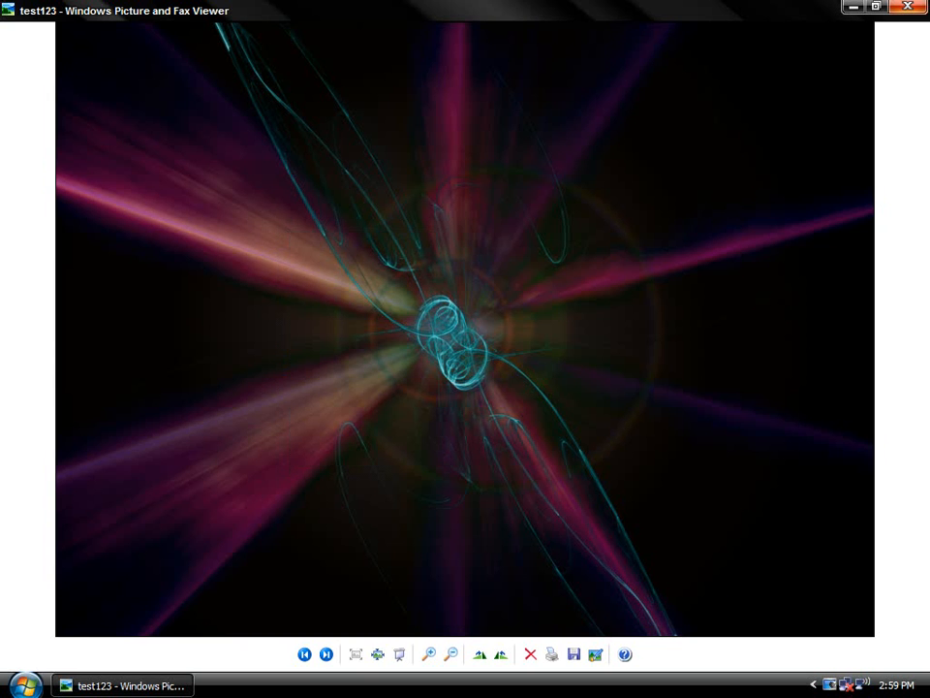
pyautogui.press('Return')
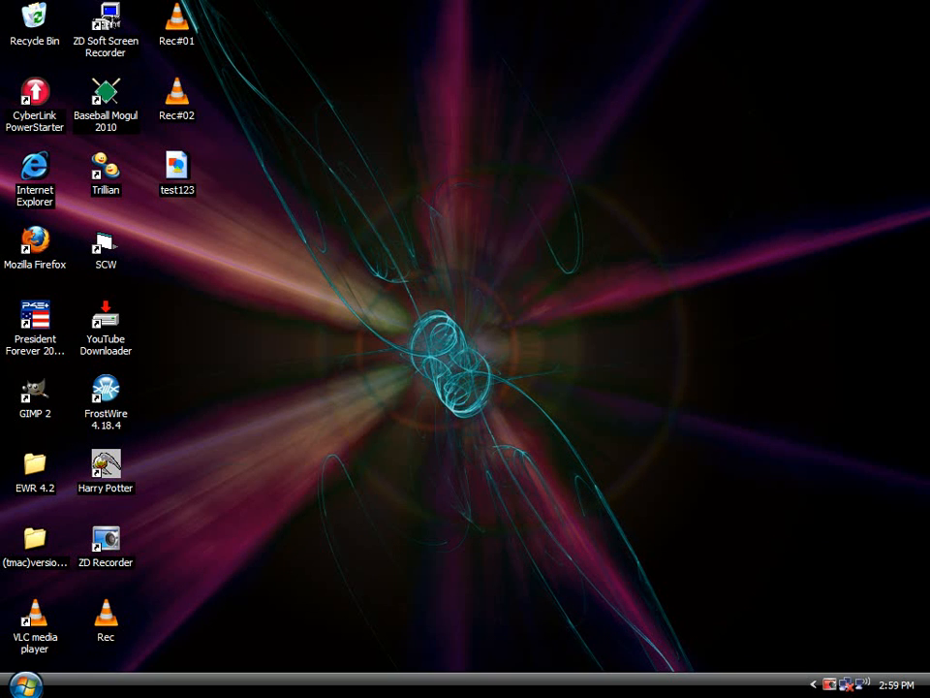
pyautogui.rightClick(436, 166)
pyautogui.click(467, 189)
pyautogui.moveTo(307, 196); pyautogui.dragTo(647, 543)
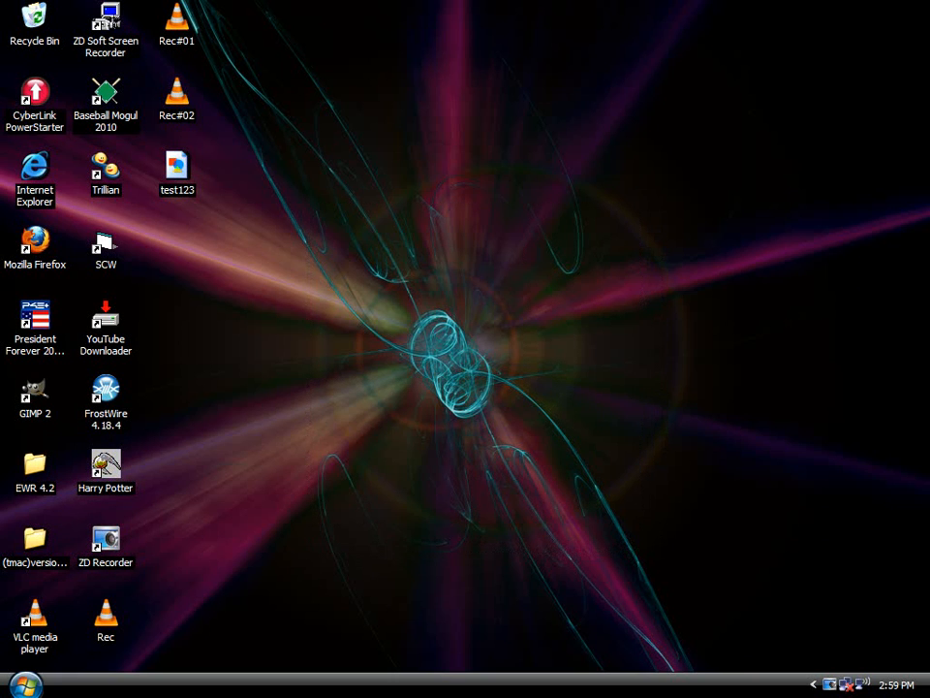